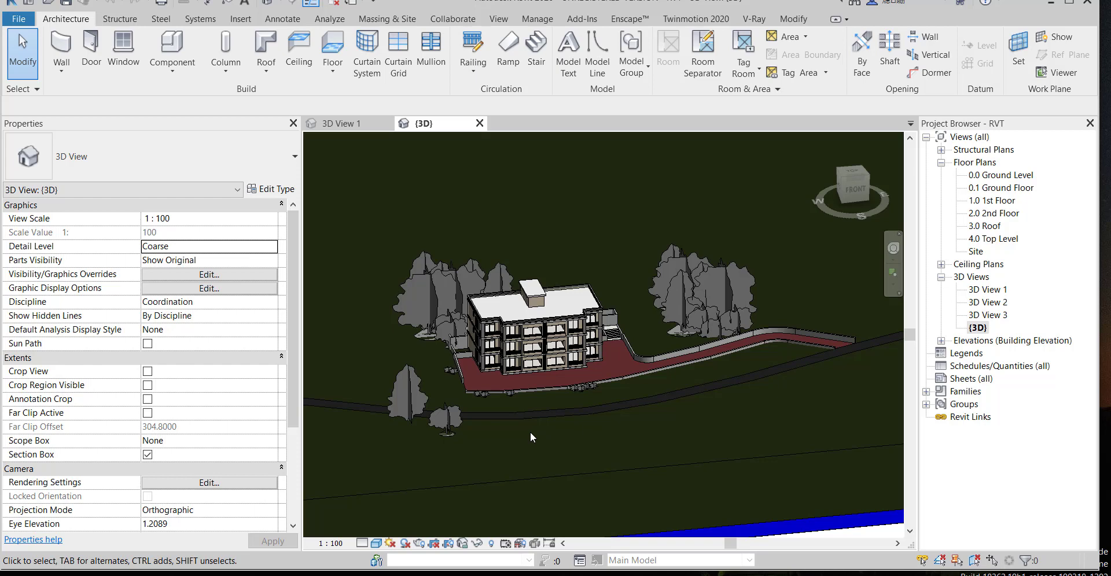
# - Delete the deciduous tree standing beside the road in front of the apartment building
pyautogui.scroll(3, 533, 438)
pyautogui.moveTo(541, 421); pyautogui.dragTo(601, 470, button='middle')
pyautogui.scroll(-2, 543, 468)
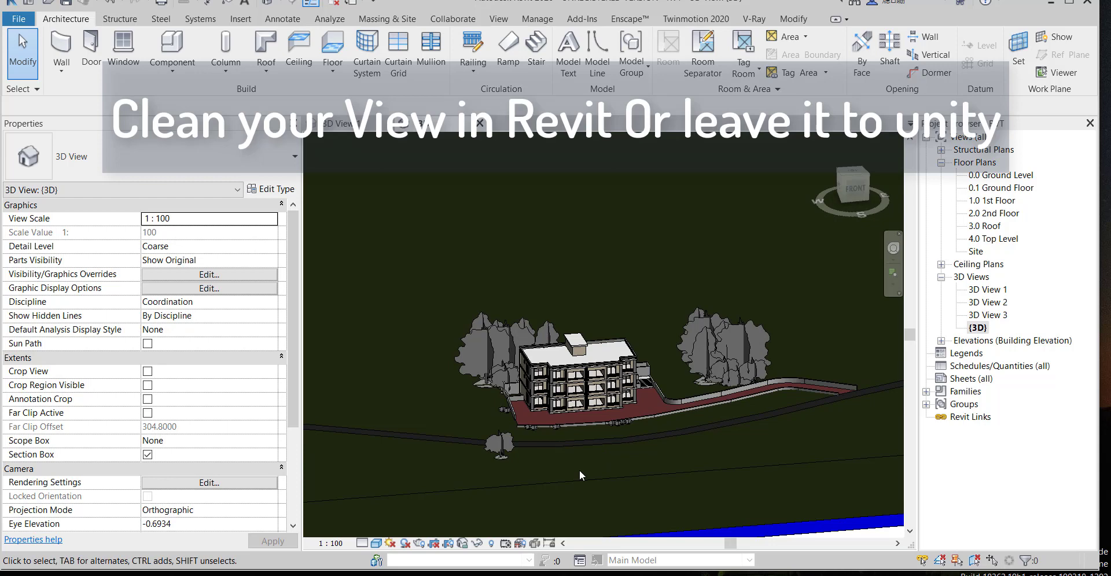
pyautogui.keyDown('shift'); pyautogui.moveTo(575, 473); pyautogui.dragTo(559, 483, button='middle'); pyautogui.keyUp('shift')
pyautogui.click(422, 452)
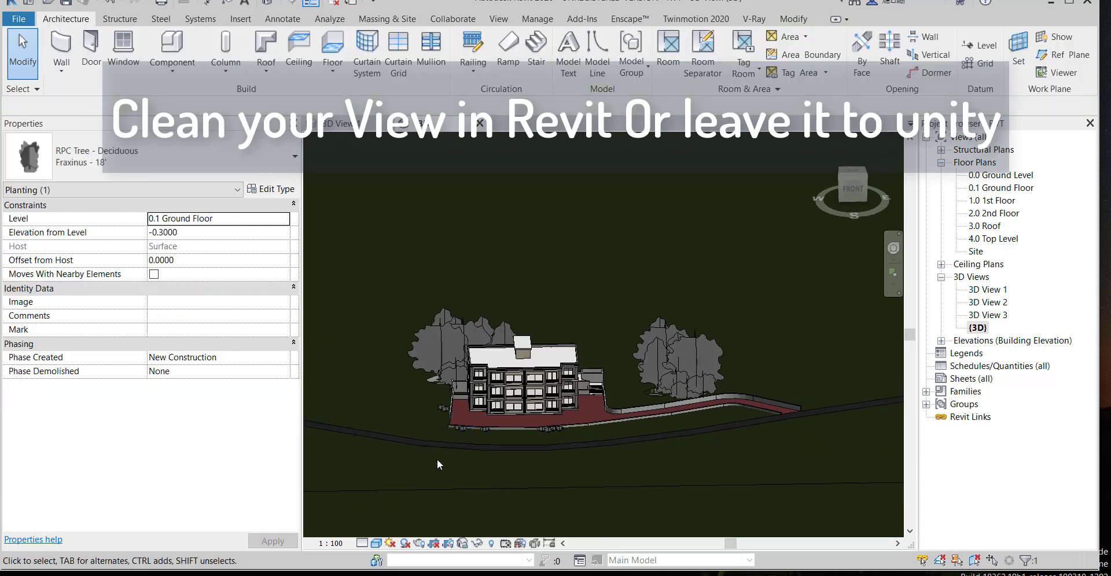
pyautogui.press('Delete')
# - Examine the exterior materials on the building's walls, windows, balconies and paved driveway
pyautogui.keyDown('shift'); pyautogui.moveTo(494, 480); pyautogui.dragTo(592, 475, button='middle'); pyautogui.keyUp('shift')
pyautogui.scroll(2, 499, 385)
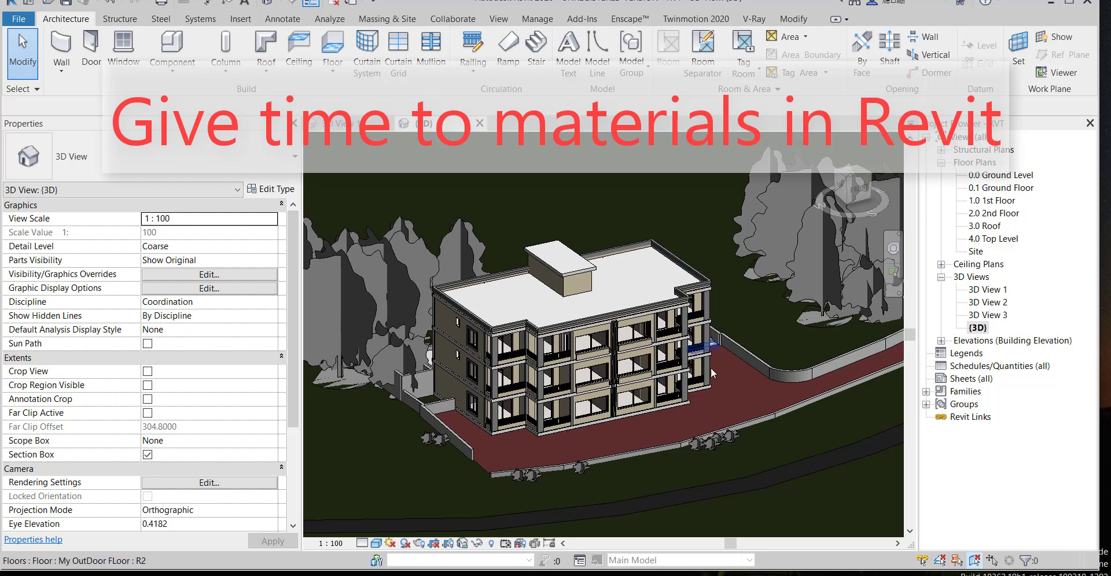
pyautogui.keyDown('shift'); pyautogui.moveTo(653, 278); pyautogui.dragTo(669, 431, button='middle'); pyautogui.keyUp('shift')
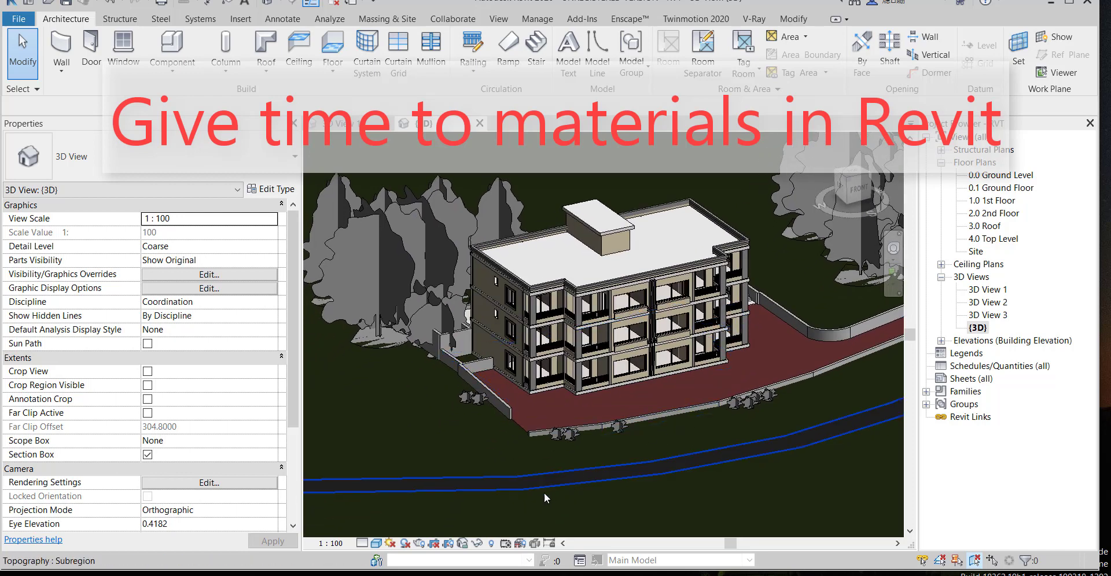
pyautogui.keyDown('shift'); pyautogui.moveTo(721, 484); pyautogui.dragTo(451, 399, button='middle'); pyautogui.keyUp('shift')
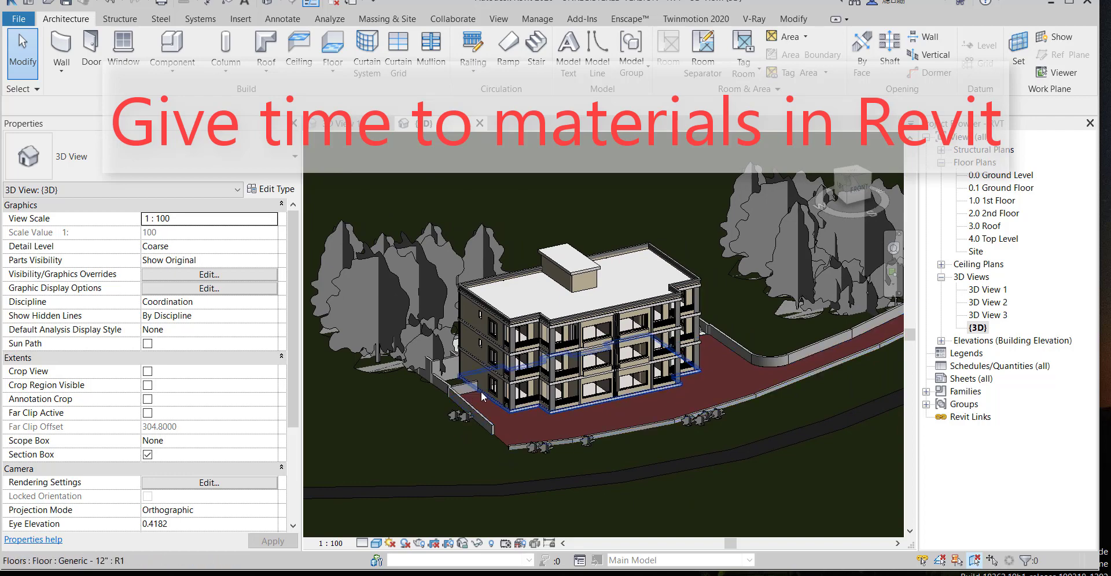
pyautogui.scroll(2, 498, 389)
pyautogui.moveTo(560, 435); pyautogui.dragTo(534, 449, button='middle')
pyautogui.scroll(3, 534, 448)
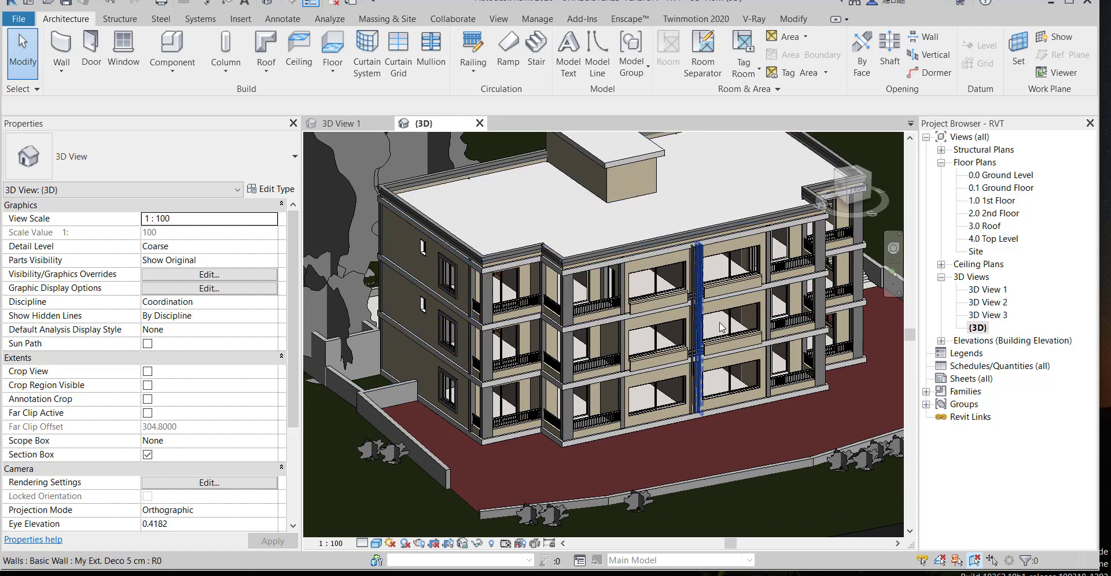
pyautogui.scroll(2, 427, 376)
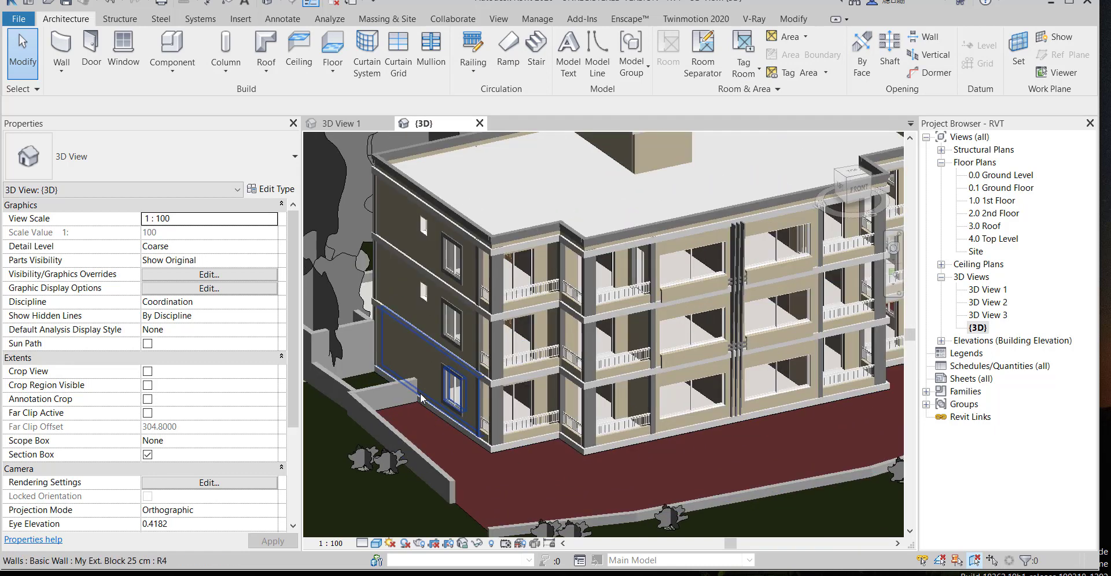
pyautogui.scroll(-2, 424, 345)
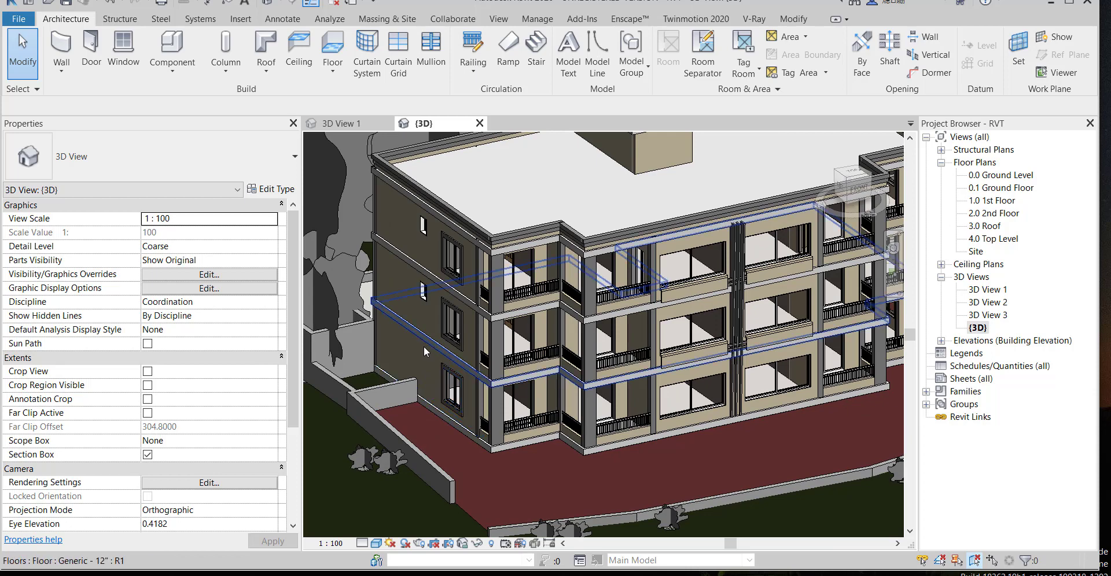
pyautogui.keyDown('shift'); pyautogui.moveTo(621, 467); pyautogui.dragTo(676, 399, button='middle'); pyautogui.keyUp('shift')
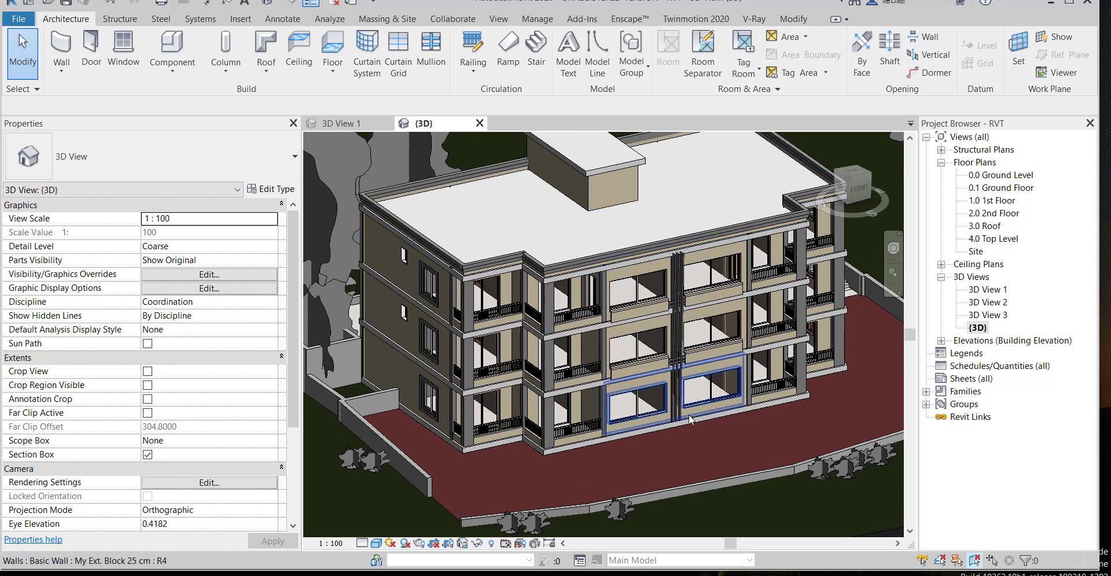
pyautogui.moveTo(682, 424); pyautogui.dragTo(658, 449, button='middle')
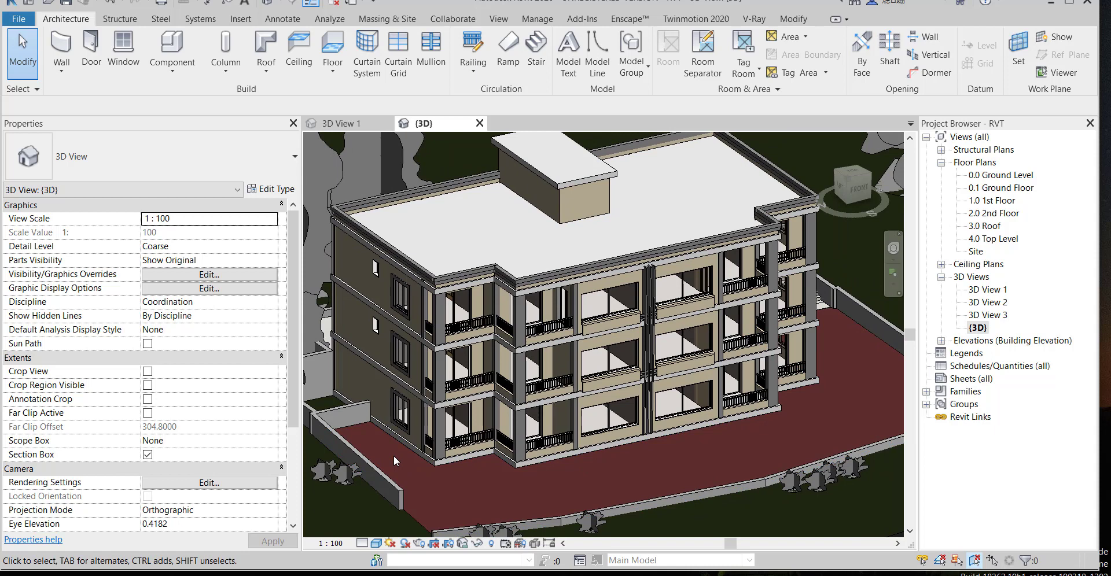
pyautogui.scroll(2, 502, 481)
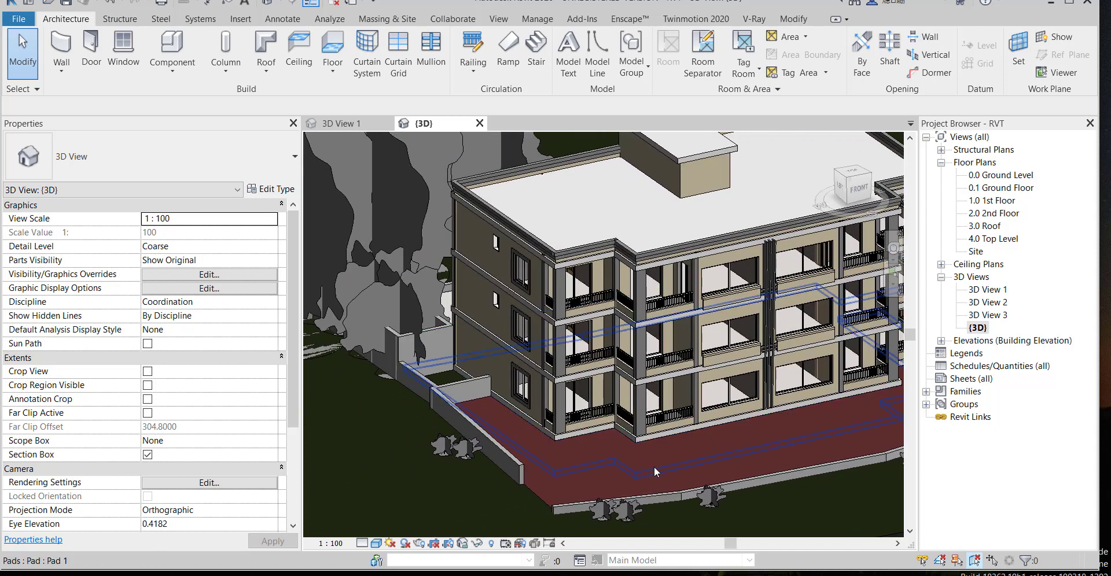
pyautogui.moveTo(654, 466); pyautogui.dragTo(557, 422, button='middle')
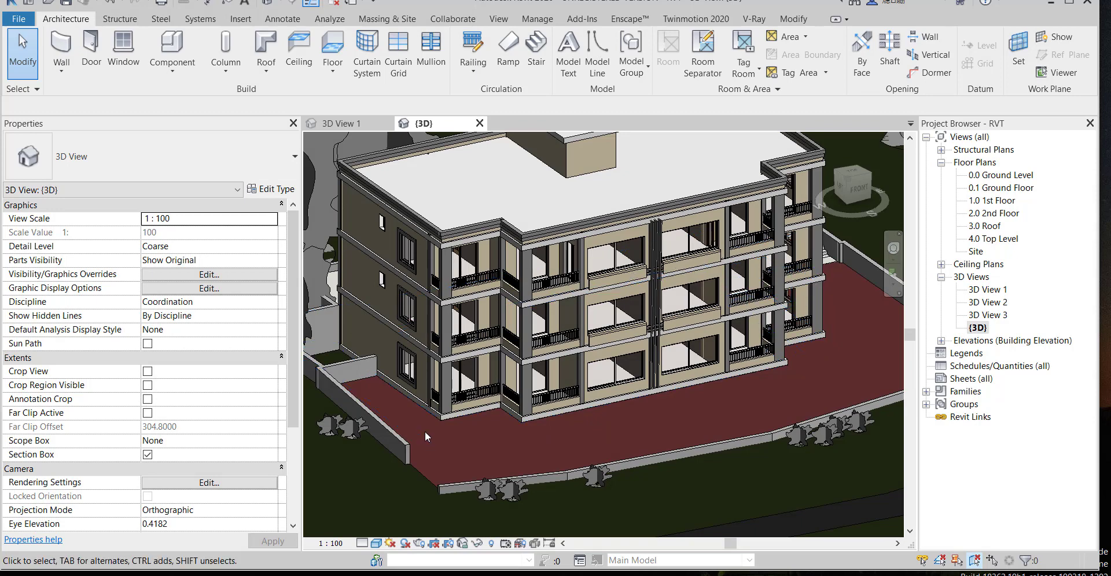
pyautogui.scroll(-2, 728, 447)
pyautogui.keyDown('shift'); pyautogui.moveTo(728, 446); pyautogui.dragTo(629, 416, button='middle'); pyautogui.keyUp('shift')
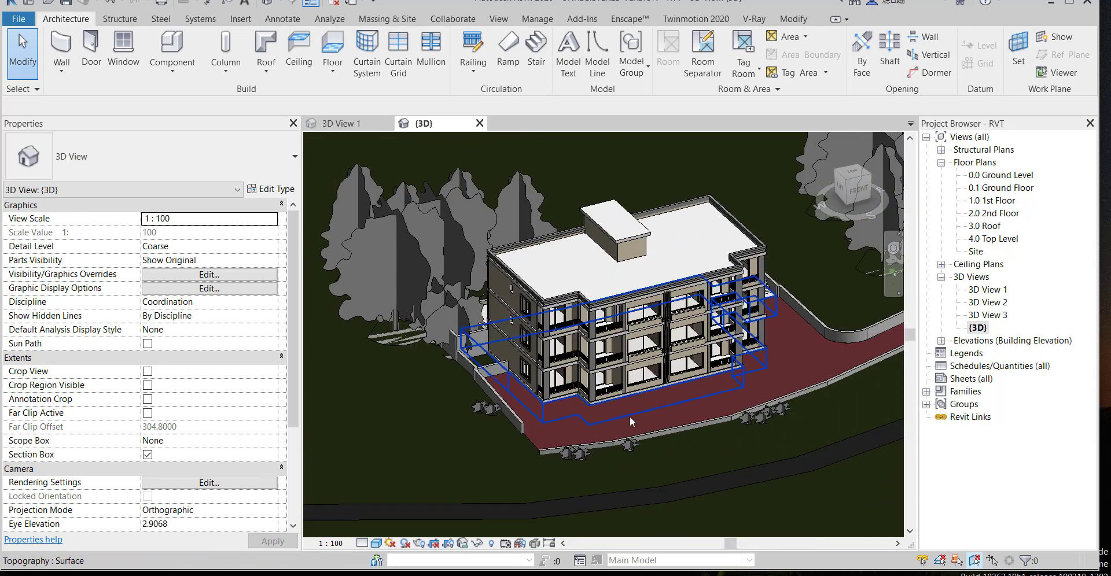
pyautogui.scroll(1, 611, 364)
pyautogui.scroll(4, 675, 291)
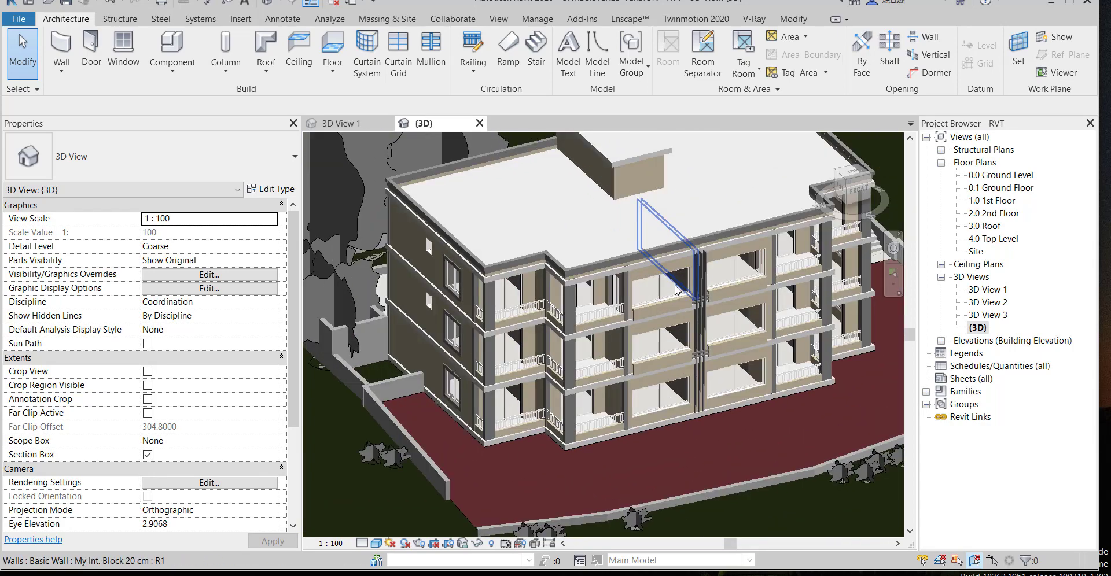
pyautogui.scroll(-1, 652, 349)
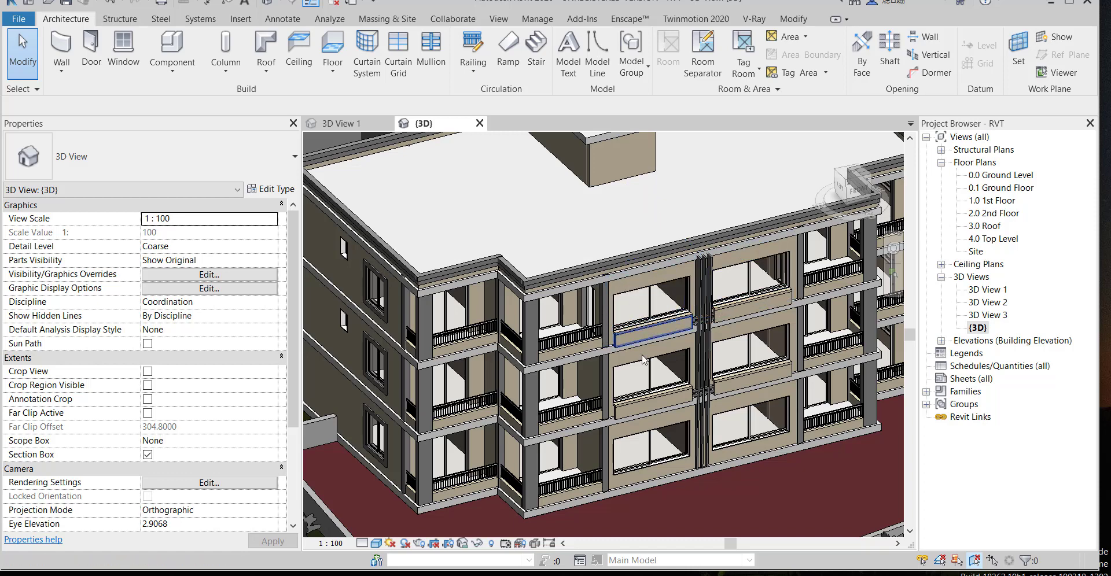
# - Shrink the 3D view's section box toward the building and cut through its upper storey
pyautogui.scroll(-5, 641, 402)
pyautogui.scroll(-6, 641, 402)
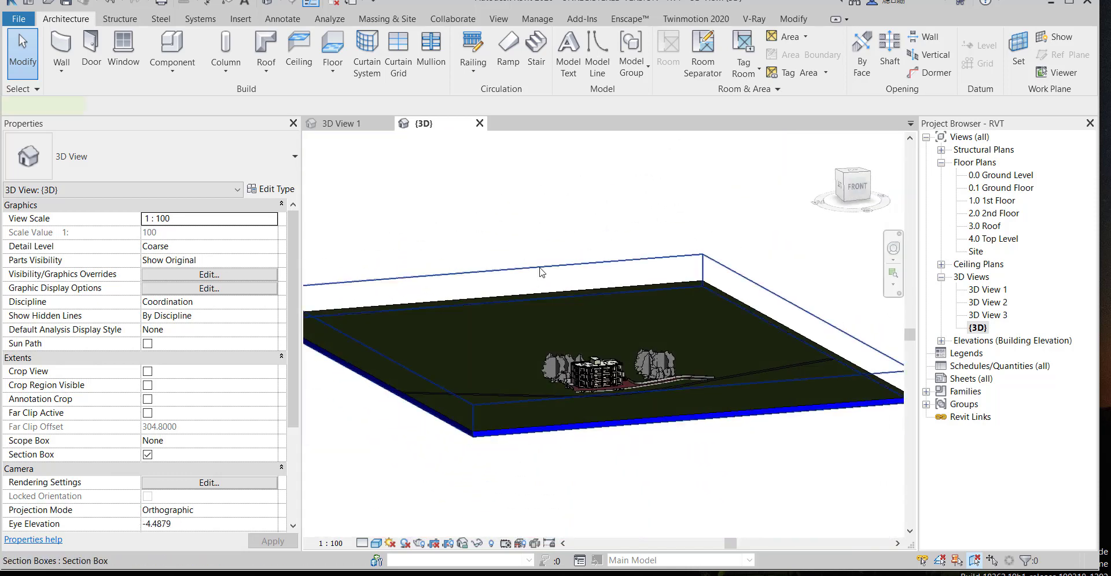
pyautogui.click(702, 255)
pyautogui.moveTo(586, 369); pyautogui.dragTo(588, 350)
pyautogui.scroll(1, 587, 353)
pyautogui.moveTo(465, 284); pyautogui.dragTo(578, 347)
pyautogui.moveTo(399, 409); pyautogui.dragTo(723, 414)
pyautogui.scroll(2, 644, 407)
pyautogui.moveTo(697, 303); pyautogui.dragTo(553, 354, button='middle')
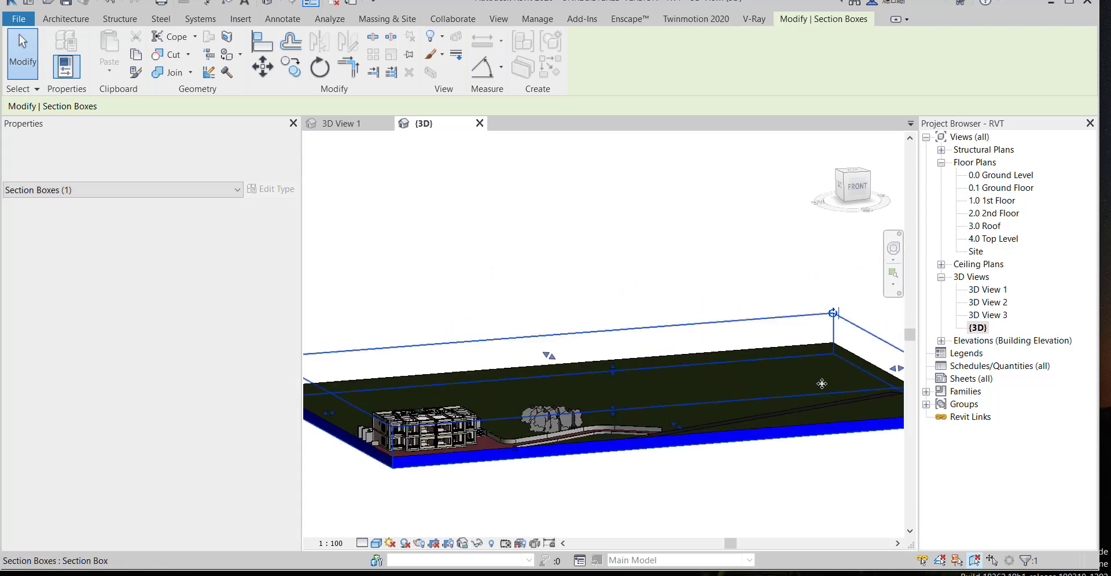
# - Pull the section box sides closer around the building and adjust its top cut to expose the upper-floor rooms
pyautogui.moveTo(895, 368); pyautogui.dragTo(534, 445)
pyautogui.moveTo(534, 439); pyautogui.dragTo(612, 444, button='middle')
pyautogui.moveTo(449, 374); pyautogui.dragTo(507, 407)
pyautogui.scroll(3, 499, 434)
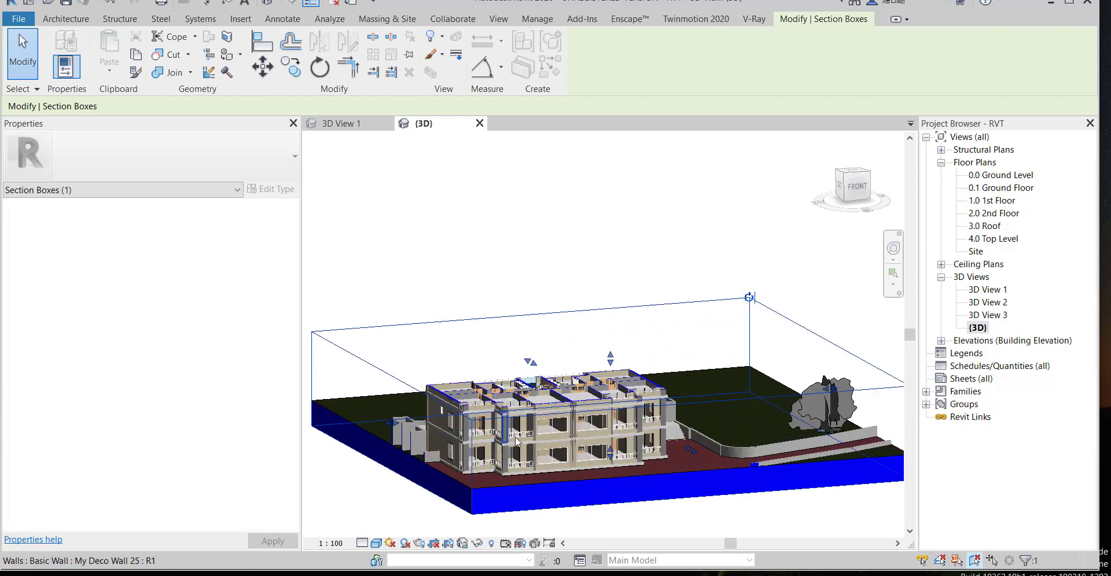
pyautogui.keyDown('shift'); pyautogui.moveTo(614, 398); pyautogui.dragTo(624, 417, button='middle'); pyautogui.keyUp('shift')
pyautogui.moveTo(653, 328); pyautogui.dragTo(653, 316)
pyautogui.scroll(1, 535, 388)
pyautogui.press('Escape')
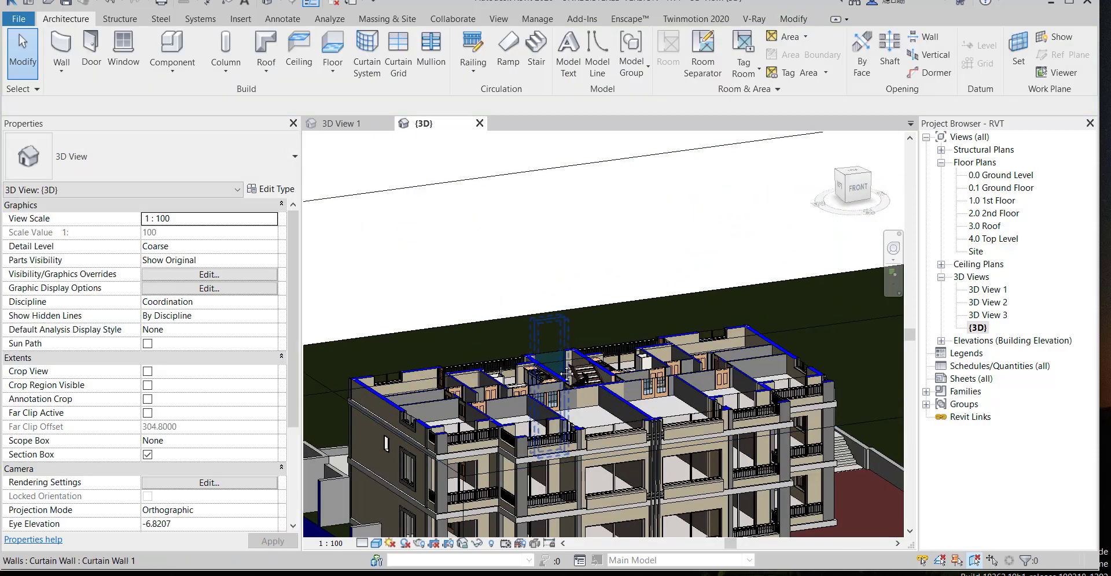
# - Start the Paint tool, filter the project materials to Paint and choose the Parking Stripe material
pyautogui.moveTo(550, 335); pyautogui.dragTo(579, 295, button='middle')
pyautogui.click(793, 18)
pyautogui.press('p')
pyautogui.press('t')
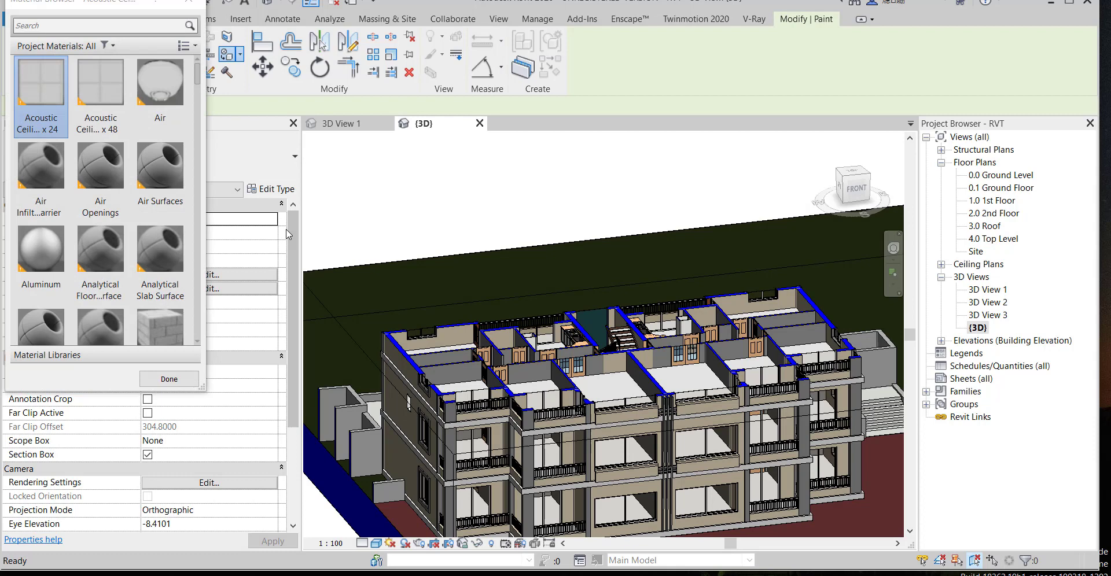
pyautogui.click(102, 45)
pyautogui.click(35, 200)
pyautogui.click(65, 89)
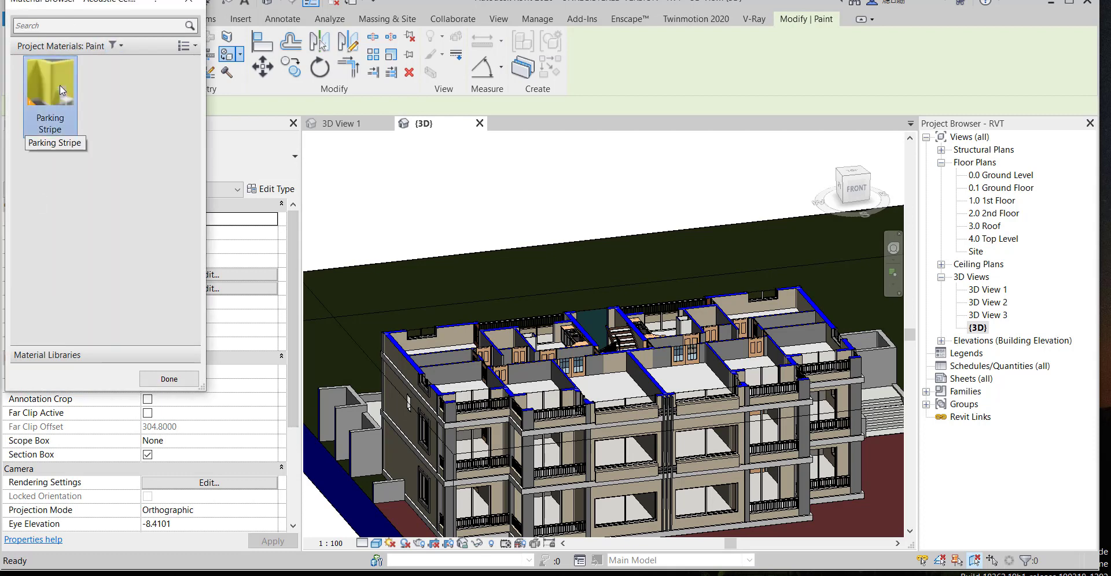
# - Paint the back walls of the middle upper-floor rooms and one adjoining partition with Parking Stripe
pyautogui.scroll(3, 516, 354)
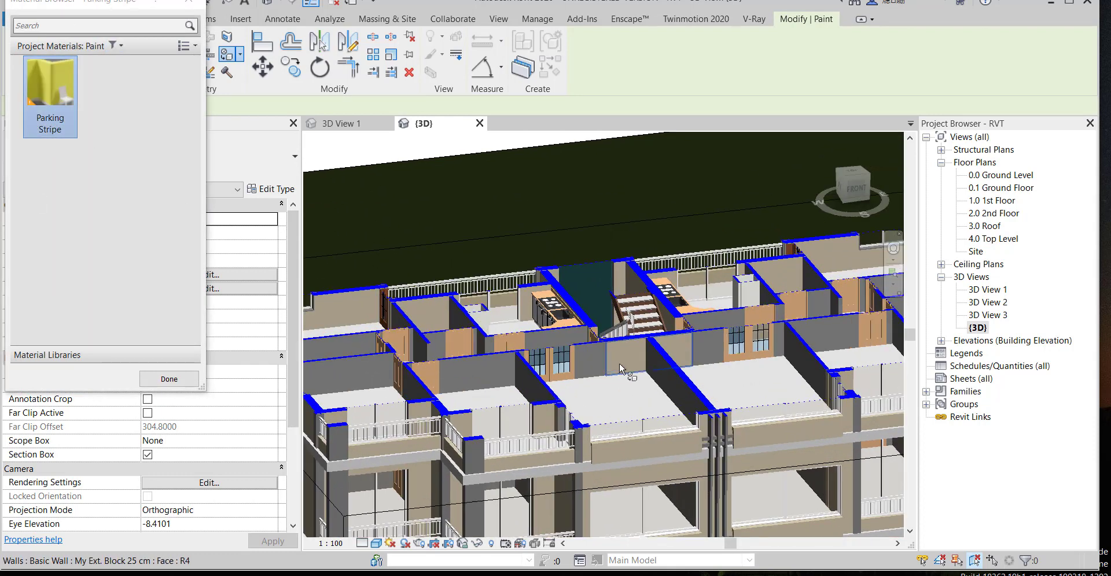
pyautogui.click(627, 371)
pyautogui.click(595, 368)
pyautogui.moveTo(596, 368)
pyautogui.keyDown('shift'); pyautogui.mouseDown(button='middle')
pyautogui.moveTo(548, 390)
pyautogui.moveTo(437, 263)
pyautogui.mouseUp(button='middle'); pyautogui.keyUp('shift')
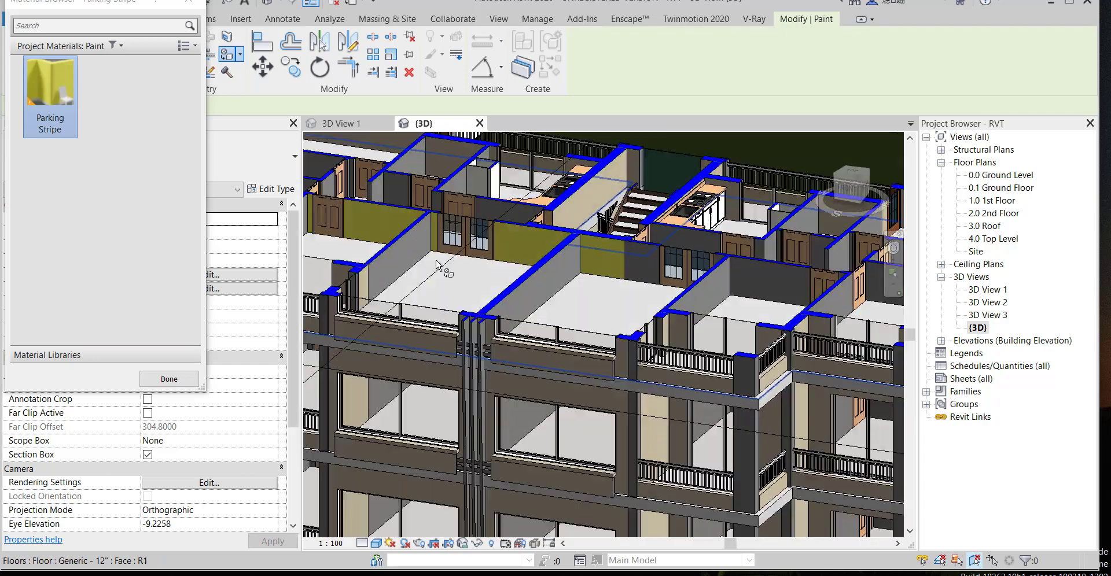
pyautogui.click(404, 251)
# - Paint the opposite partition wall faces between the middle upper-floor rooms with Parking Stripe
pyautogui.scroll(1, 363, 293)
pyautogui.scroll(3, 365, 280)
pyautogui.scroll(-2, 393, 313)
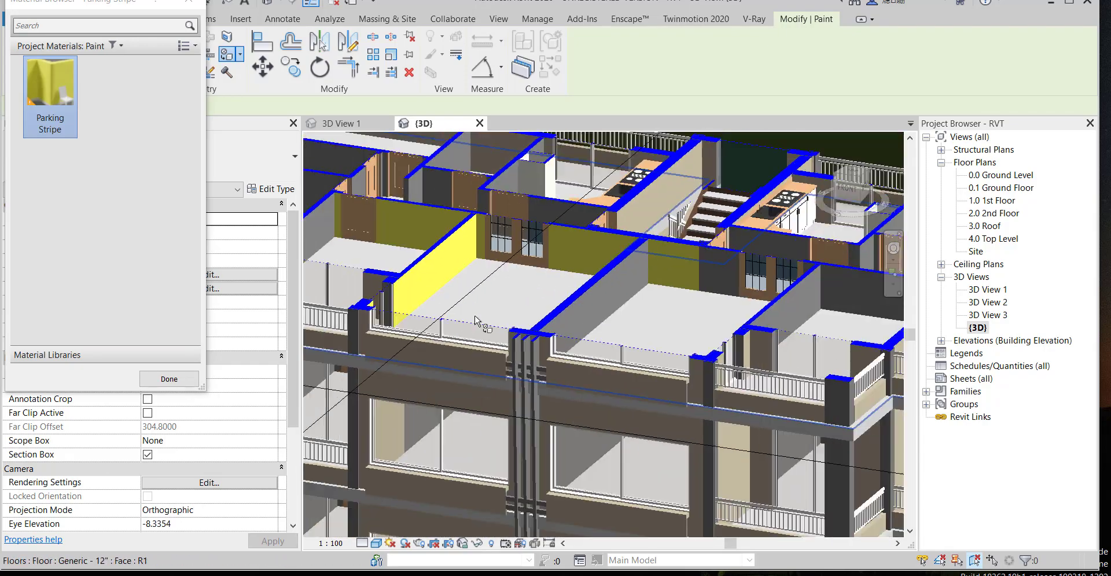
pyautogui.keyDown('shift'); pyautogui.moveTo(483, 323); pyautogui.dragTo(785, 289, button='middle'); pyautogui.keyUp('shift')
pyautogui.scroll(3, 785, 283)
pyautogui.scroll(-3, 785, 281)
pyautogui.keyDown('shift'); pyautogui.moveTo(694, 367); pyautogui.dragTo(856, 365, button='middle'); pyautogui.keyUp('shift')
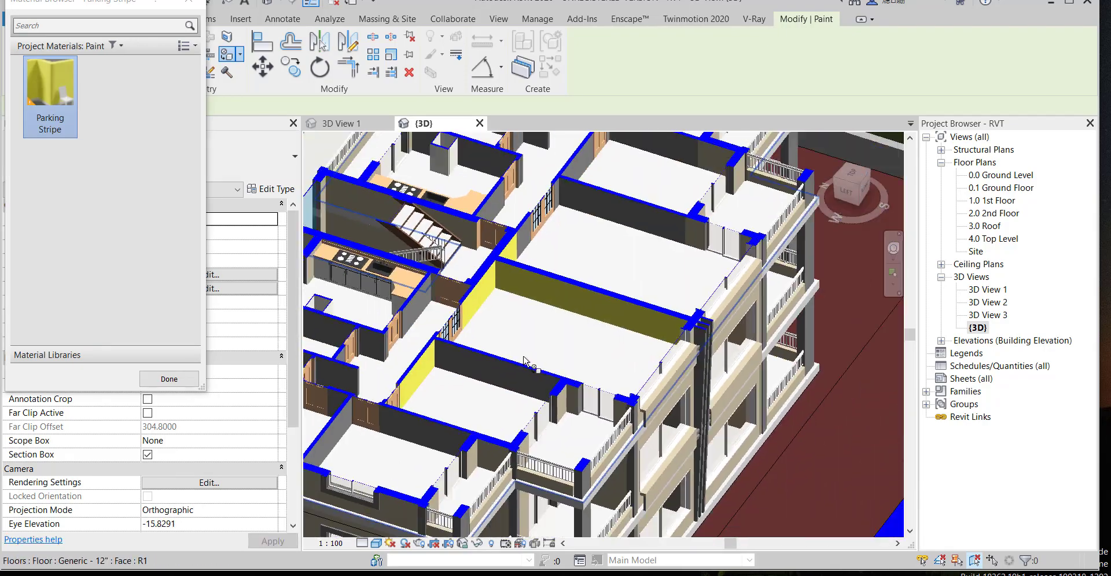
pyautogui.scroll(-3, 821, 203)
pyautogui.scroll(5, 810, 197)
pyautogui.scroll(-3, 723, 370)
pyautogui.moveTo(689, 405)
pyautogui.keyDown('shift'); pyautogui.mouseDown(button='middle')
pyautogui.moveTo(480, 439)
pyautogui.moveTo(471, 355)
pyautogui.mouseUp(button='middle'); pyautogui.keyUp('shift')
pyautogui.click(552, 353)
pyautogui.scroll(-5, 553, 412)
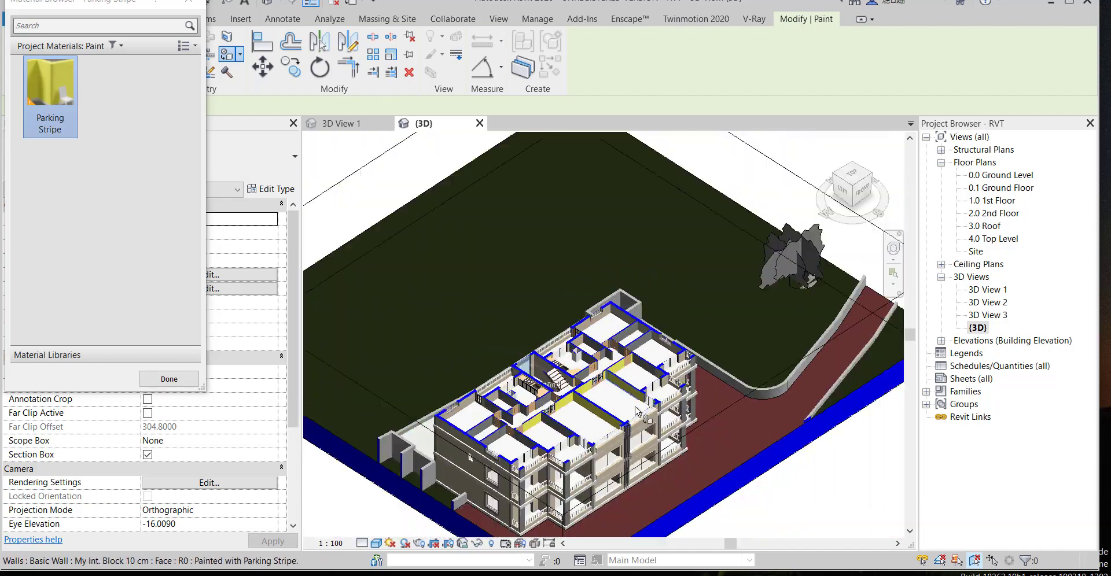
# - Leave the Paint tool and raise the section box's top above the building's roof
pyautogui.press('Escape')
pyautogui.click(676, 255)
pyautogui.scroll(2, 677, 255)
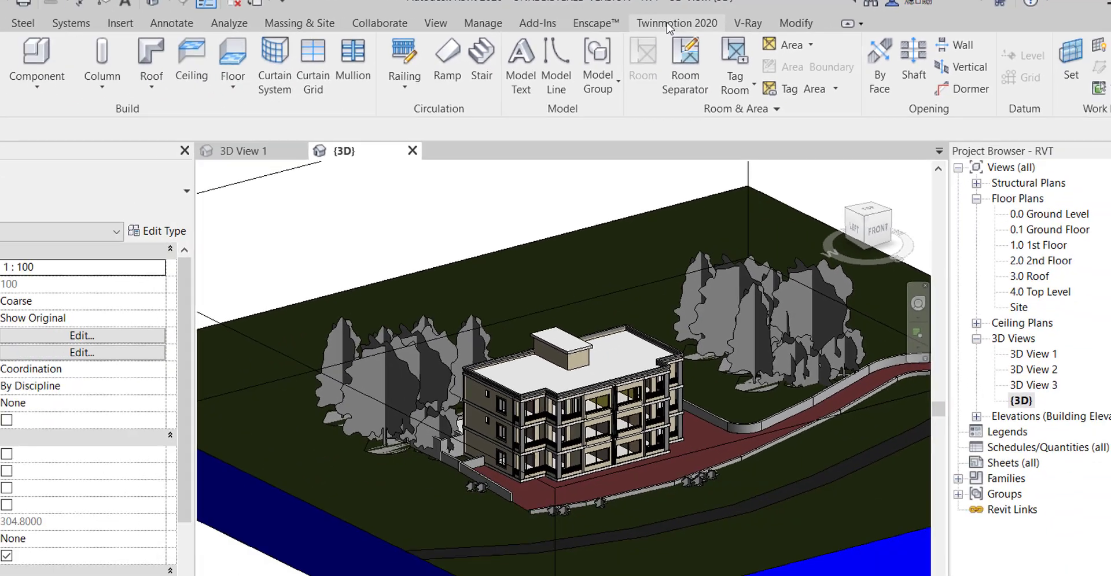
# - Set up a Twinmotion export that merges objects by material and leaves out the vegetation
pyautogui.click(597, 41)
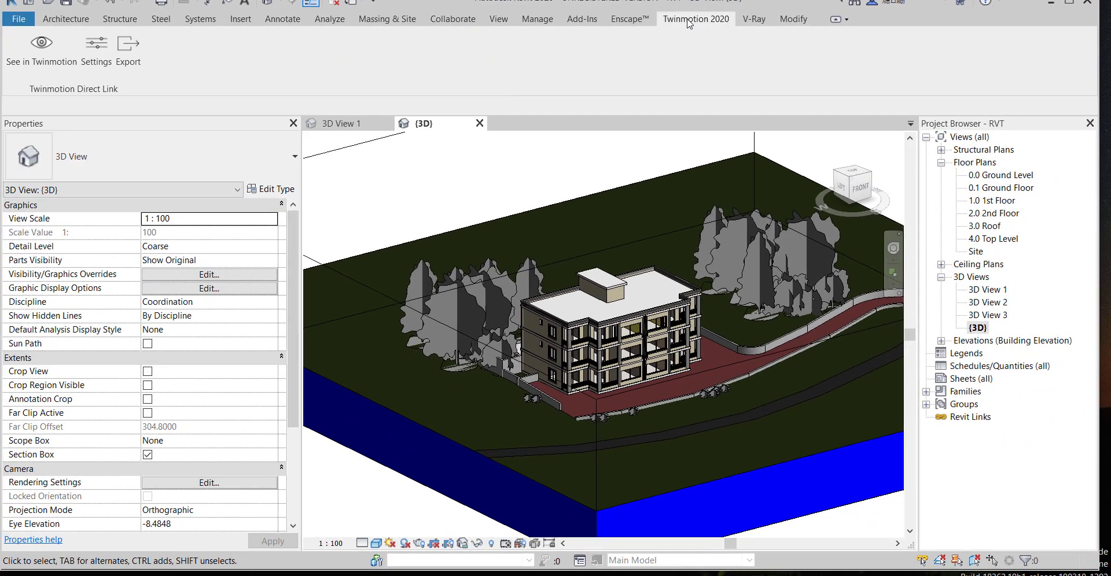
pyautogui.click(128, 67)
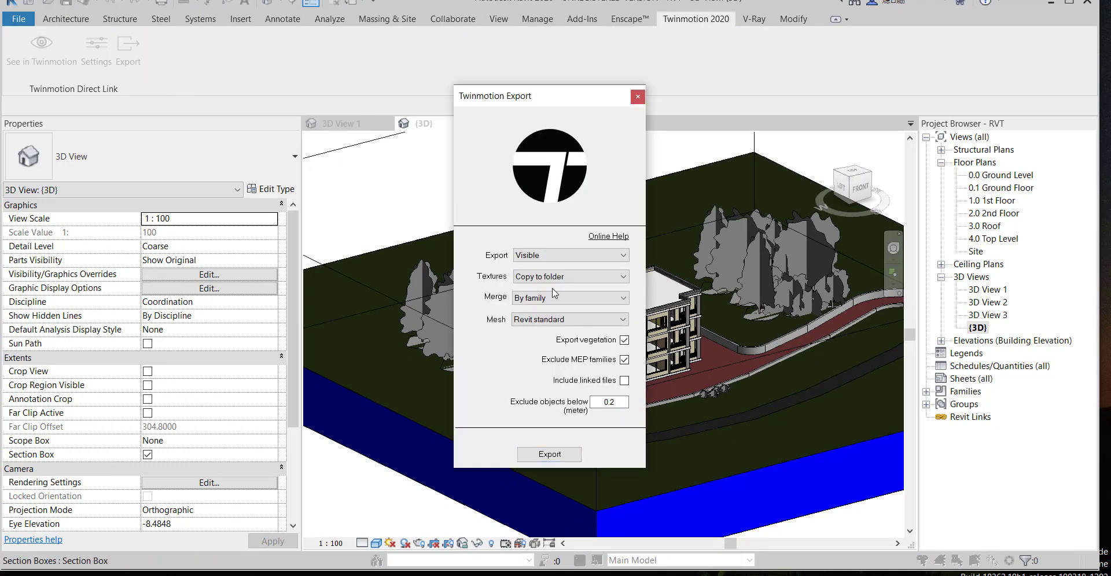
pyautogui.click(574, 305)
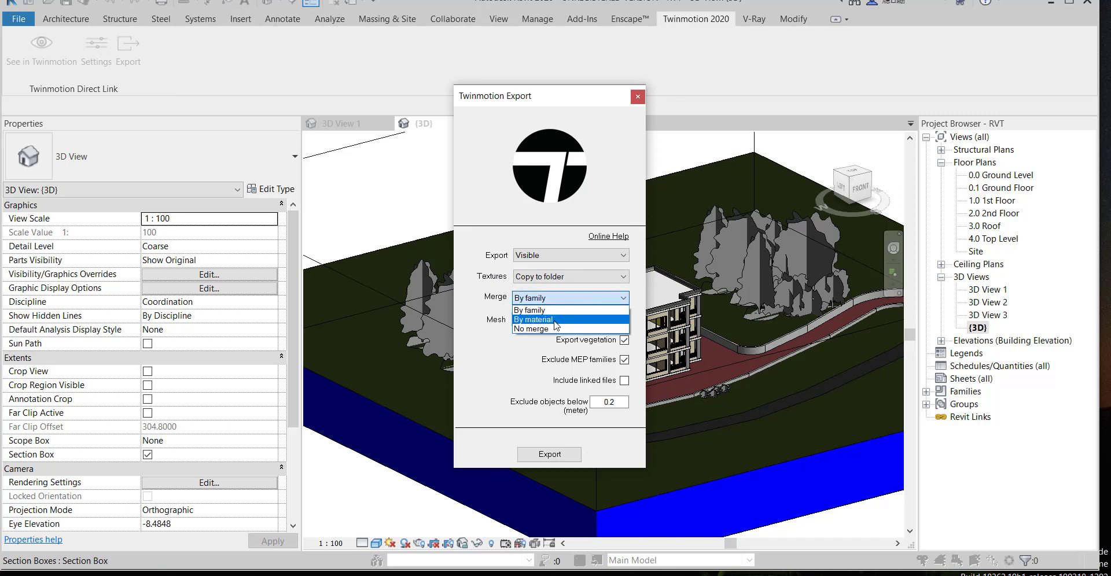
pyautogui.click(556, 321)
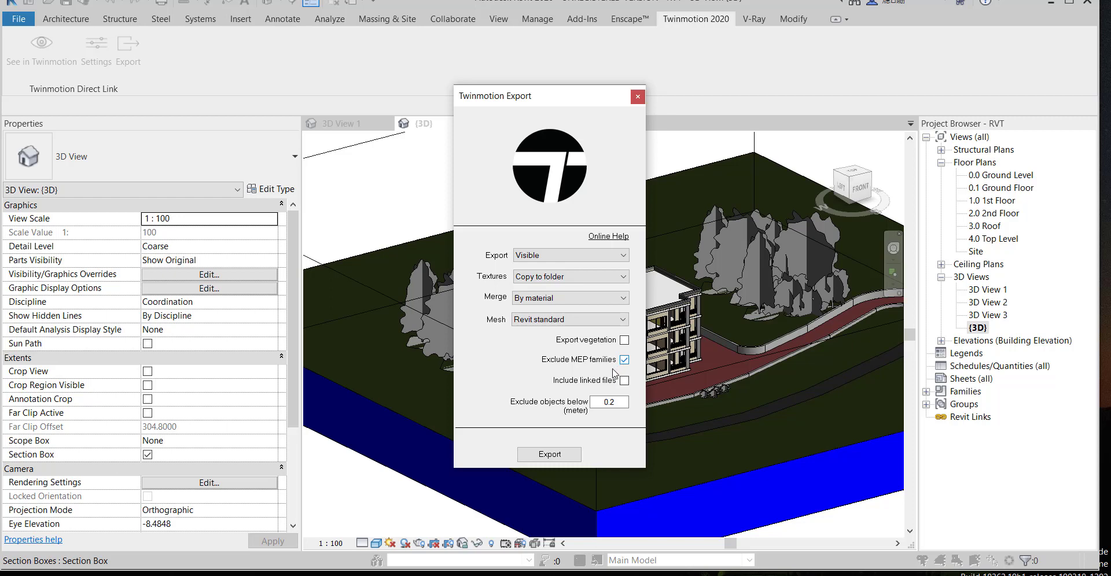
# - Export the visible model as a Twinmotion FBX file named RVTEx in the Exported folder
pyautogui.click(551, 459)
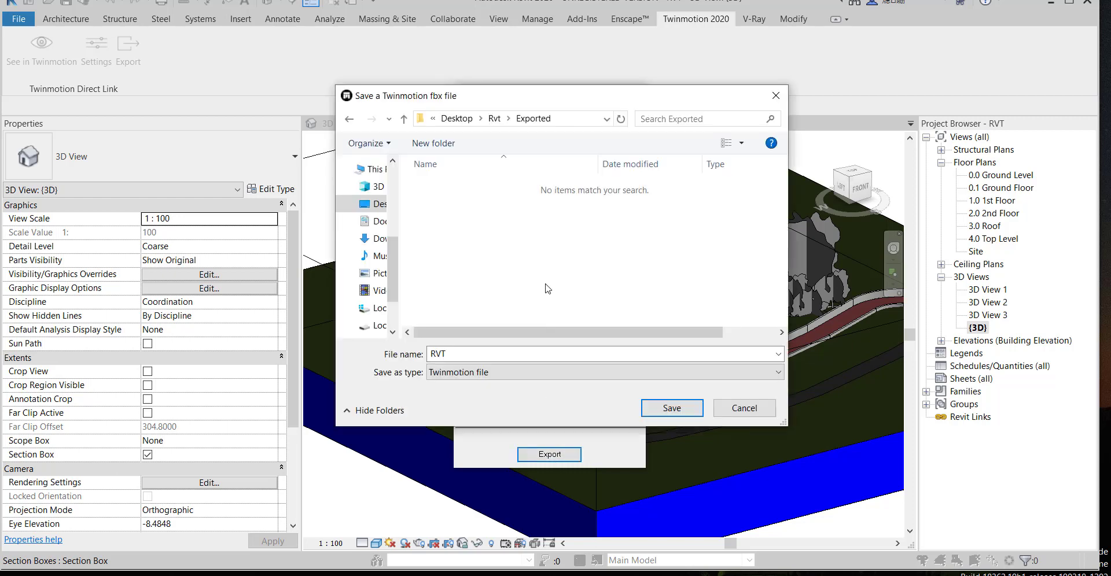
pyautogui.click(516, 357)
pyautogui.click(516, 356)
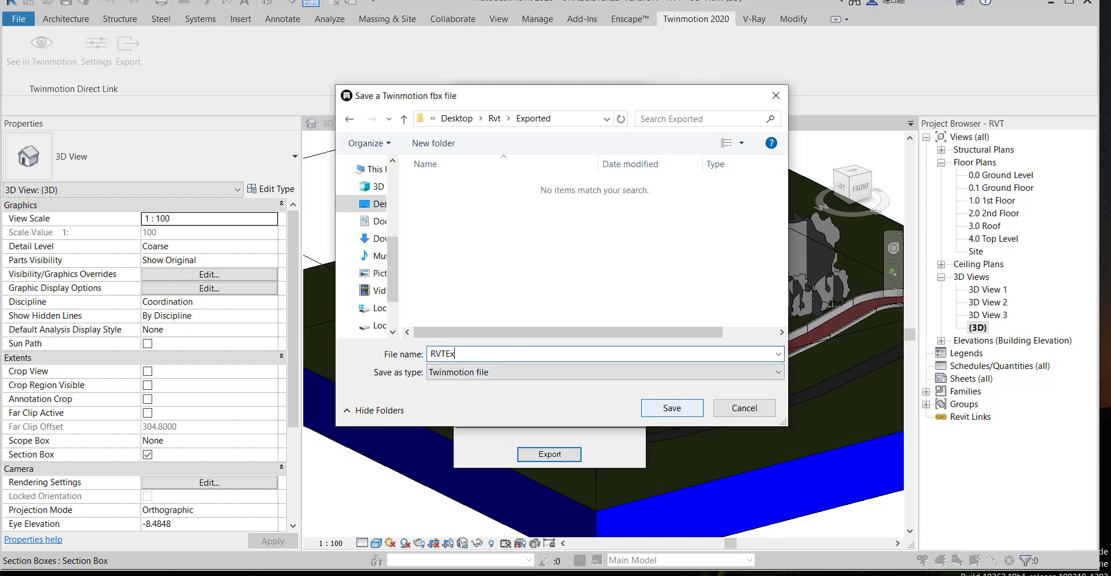
pyautogui.click(644, 377)
pyautogui.click(645, 386)
pyautogui.click(658, 403)
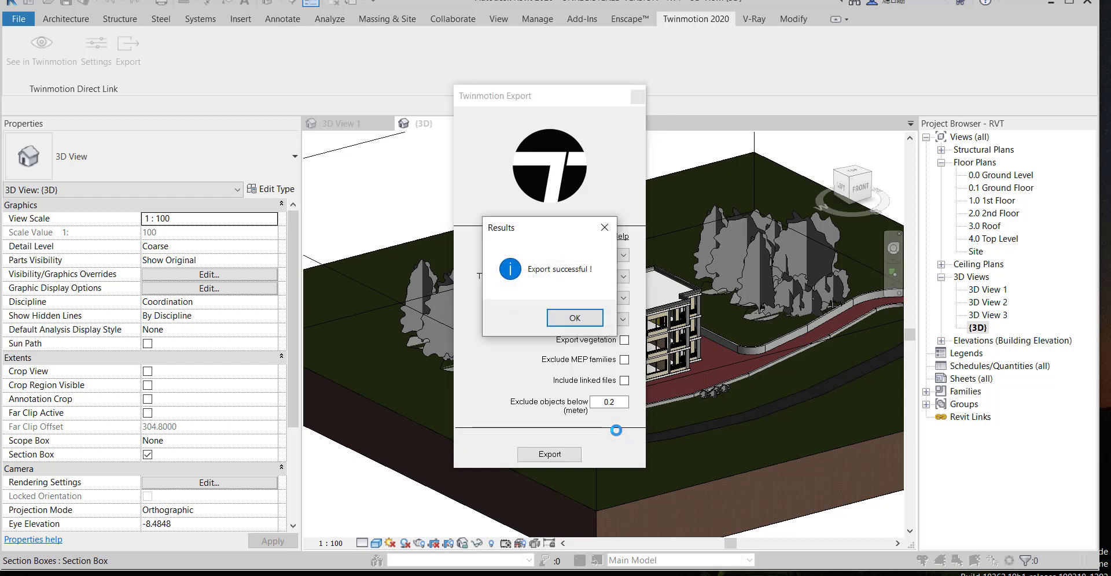
pyautogui.click(563, 319)
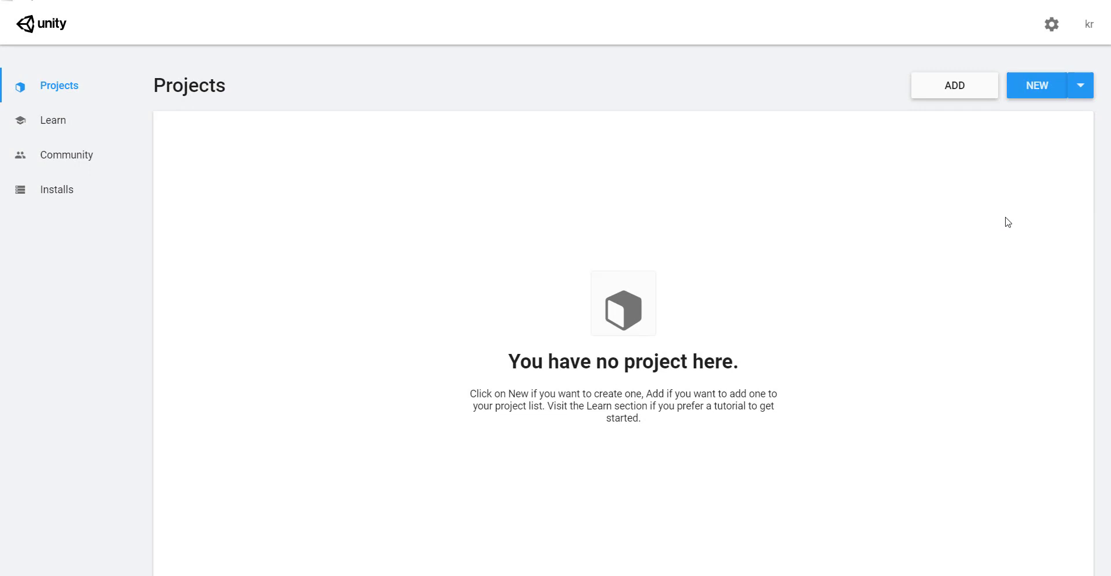
# - In Unity Hub, create a Unity 2019.3.5f1 project named Rvt2unity from the High Definition RP template in the Rvt\Unity folder
pyautogui.click(1072, 93)
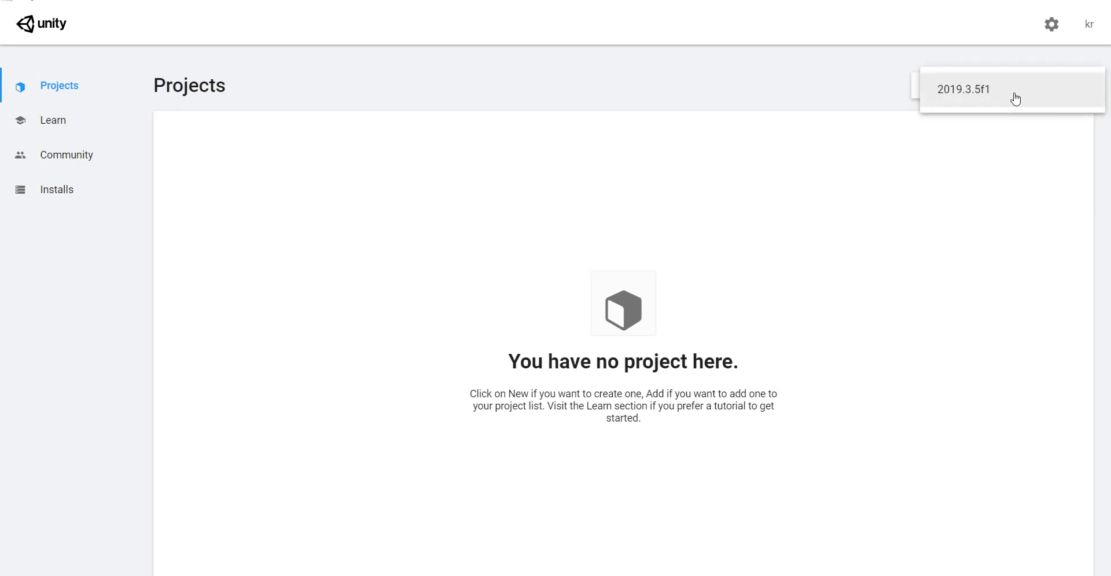
pyautogui.click(1010, 98)
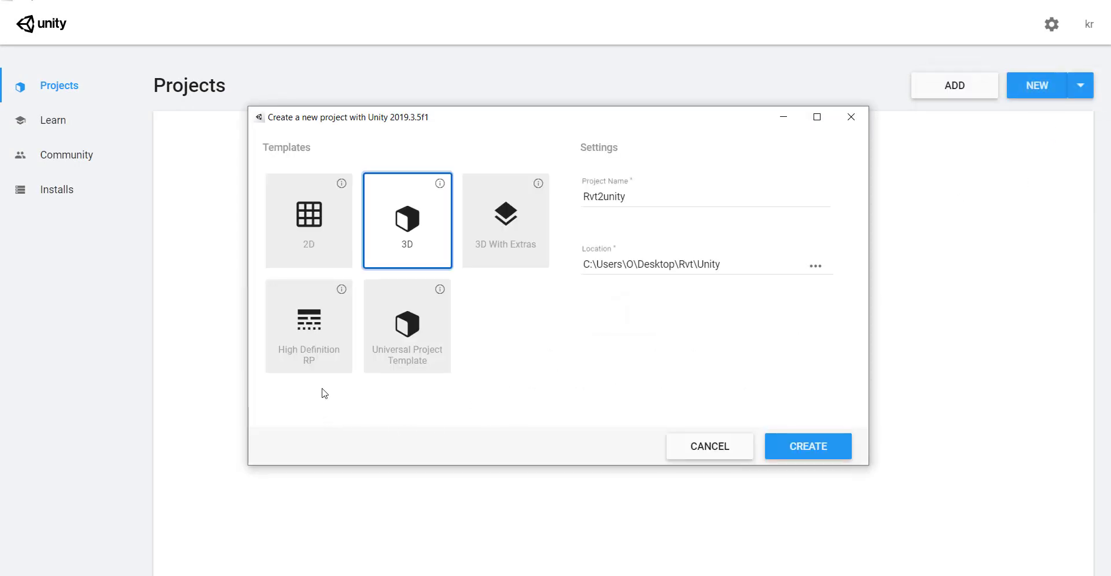
pyautogui.click(315, 359)
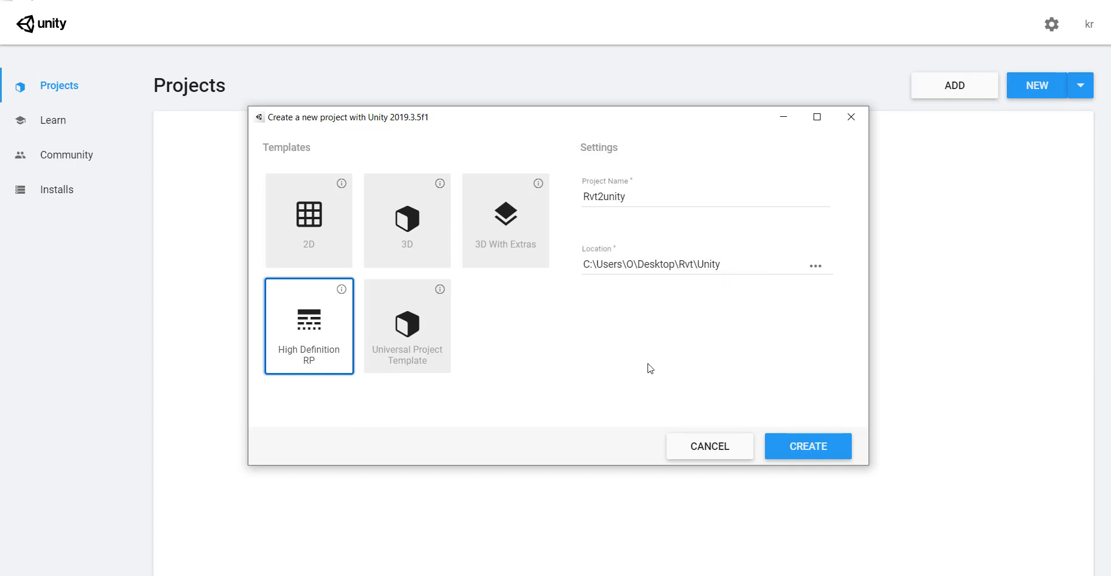
pyautogui.click(795, 449)
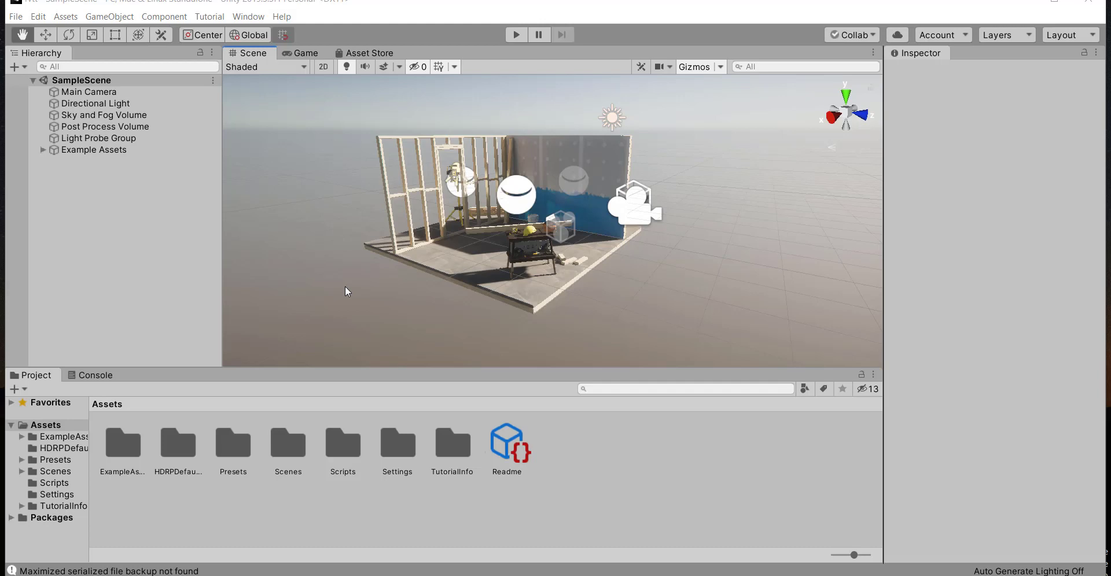
# - Deactivate the Example Assets and Light Probe Group objects in SampleScene
pyautogui.keyDown('alt'); pyautogui.moveTo(344, 286); pyautogui.dragTo(250, 206); pyautogui.keyUp('alt')
pyautogui.click(106, 151)
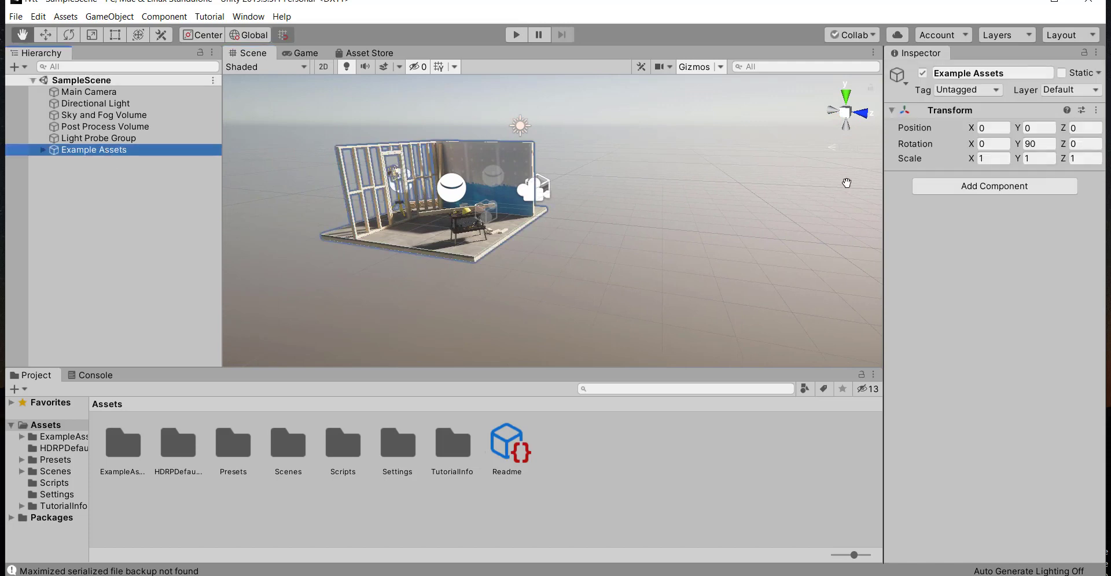
pyautogui.click(923, 74)
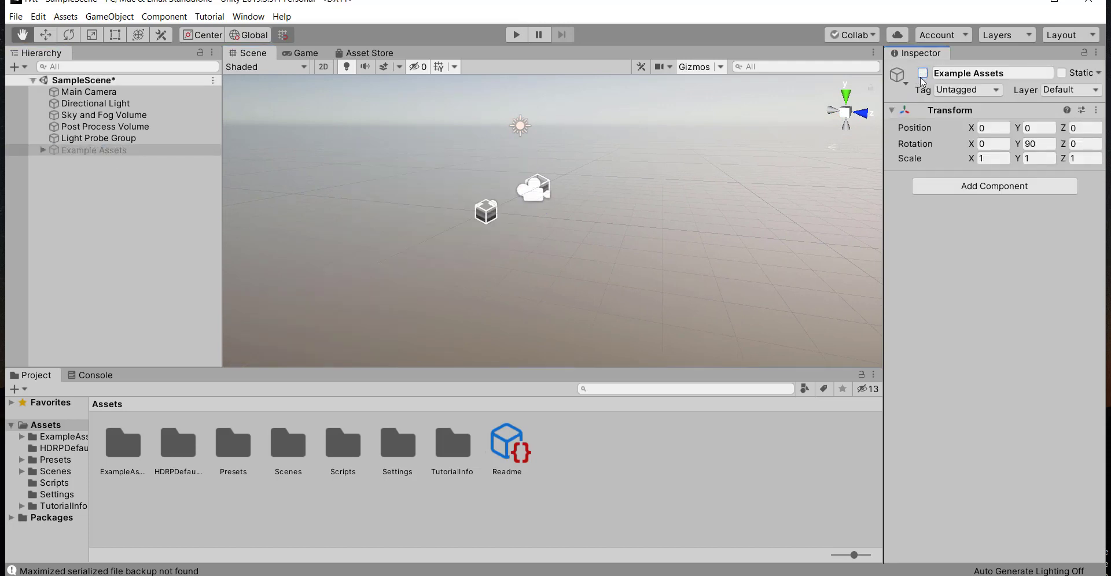
pyautogui.click(122, 139)
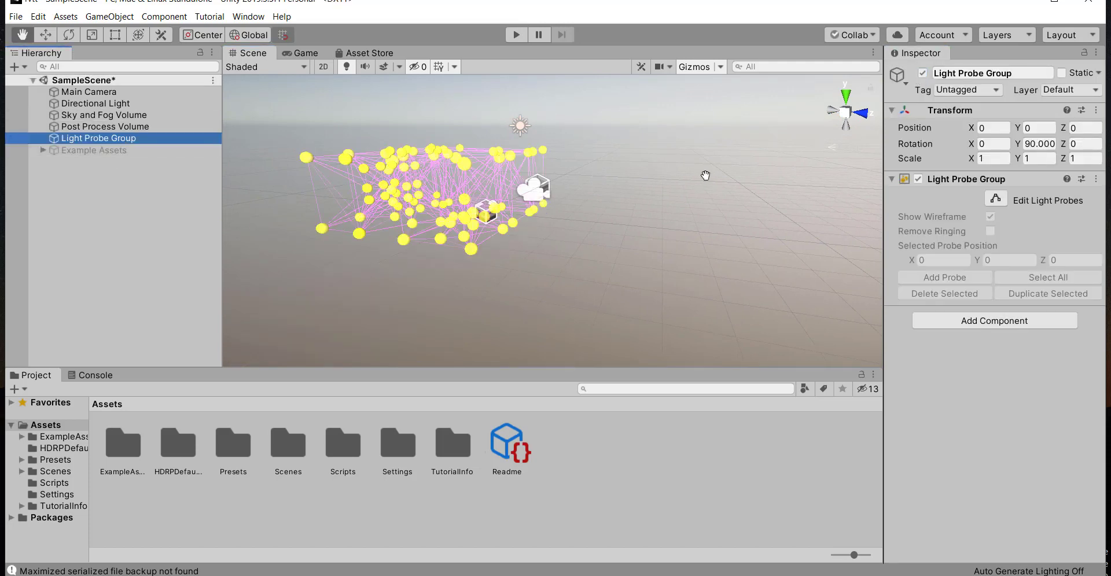
pyautogui.click(922, 73)
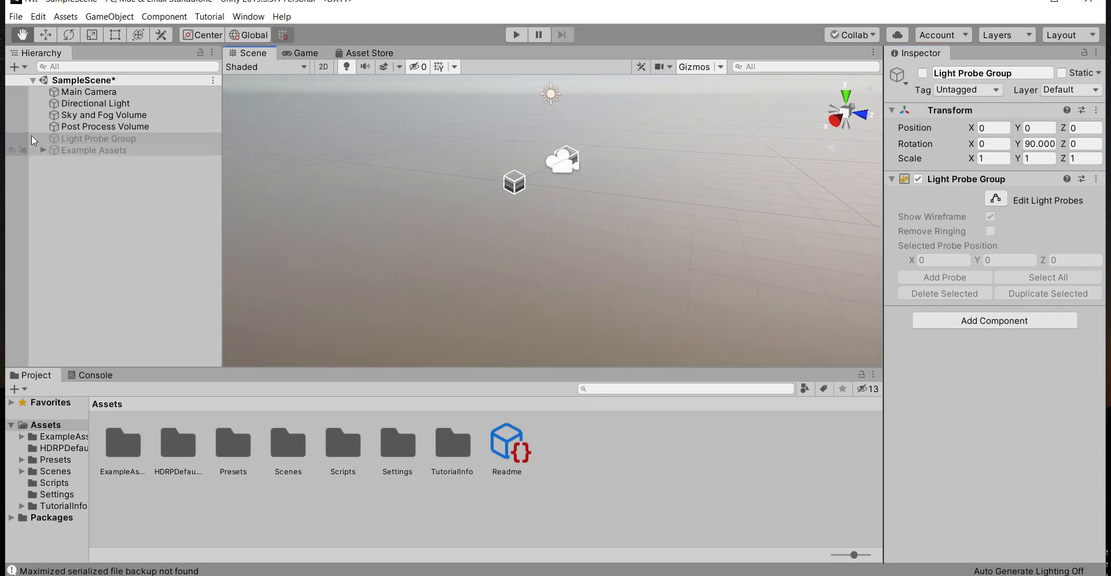
# - Review the settings of the camera, directional light, sky and fog volume and post-process volume, and look around the empty scene
pyautogui.click(76, 94)
pyautogui.click(120, 104)
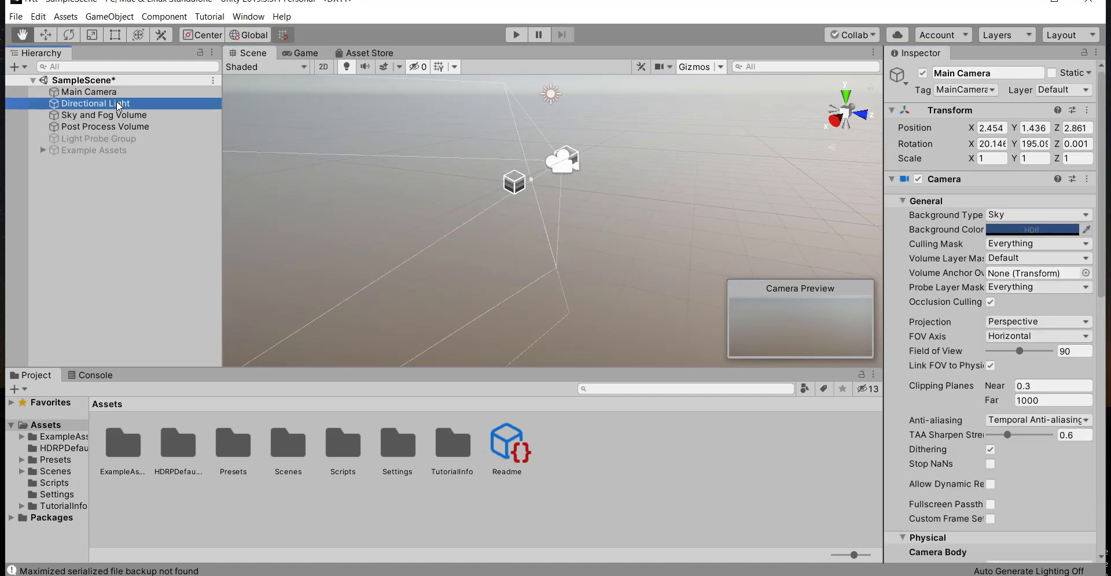
pyautogui.click(116, 117)
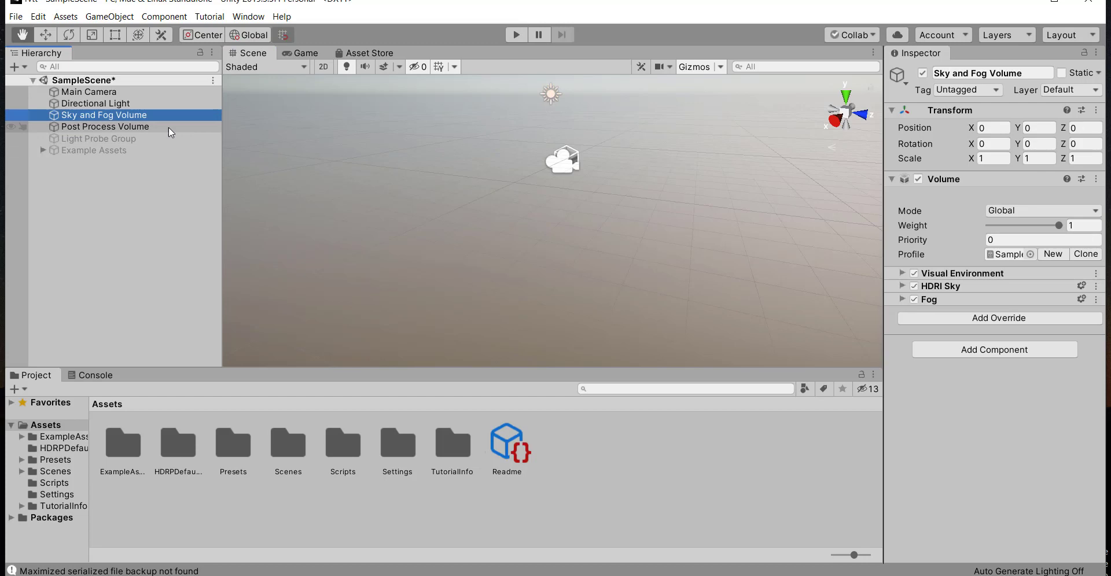
pyautogui.click(140, 127)
pyautogui.keyDown('alt'); pyautogui.moveTo(339, 202); pyautogui.dragTo(678, 171); pyautogui.keyUp('alt')
pyautogui.moveTo(678, 172); pyautogui.dragTo(543, 246, button='right')
pyautogui.press('d')
pyautogui.press('s')
pyautogui.press('w')
pyautogui.moveTo(543, 245)
pyautogui.keyDown('alt'); pyautogui.mouseDown()
pyautogui.moveTo(541, 231)
pyautogui.moveTo(560, 232)
pyautogui.mouseUp(); pyautogui.keyUp('alt')
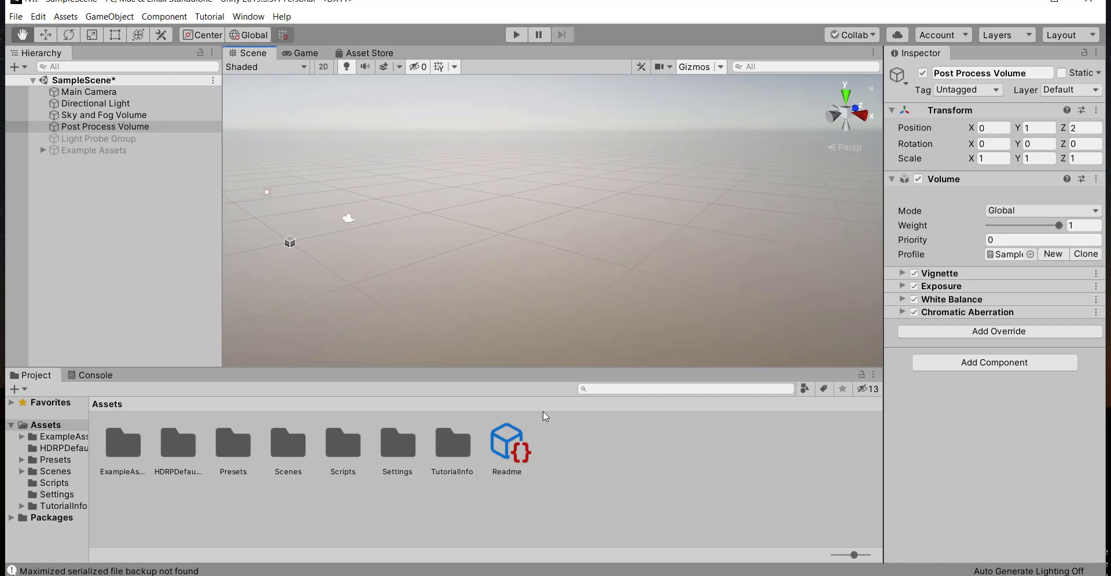
# - Import the RVTEx FBX file from the Exported folder into the project's Assets folder
pyautogui.rightClick(573, 448)
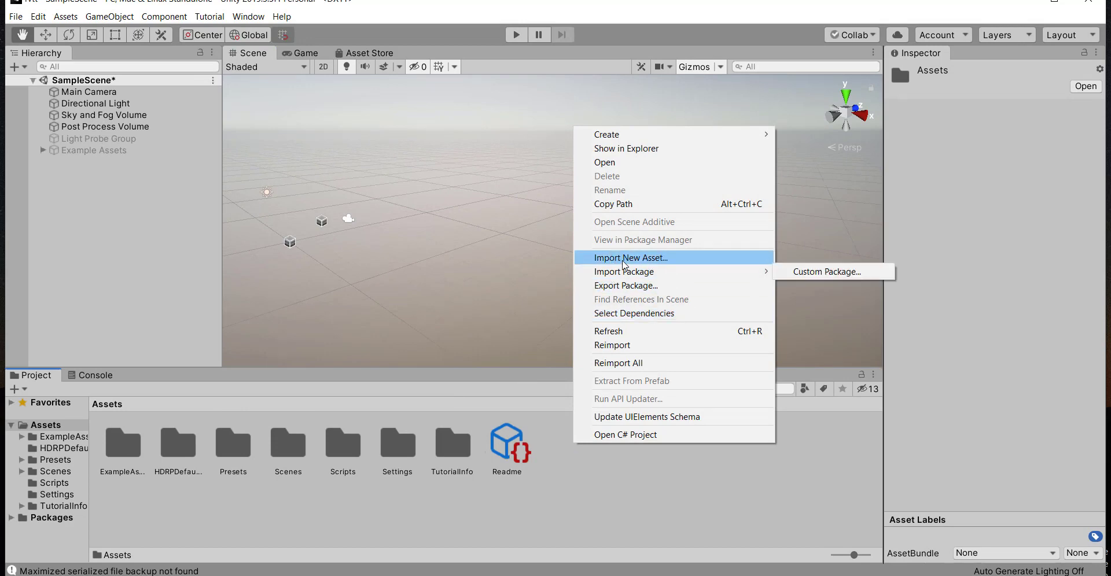
pyautogui.click(643, 260)
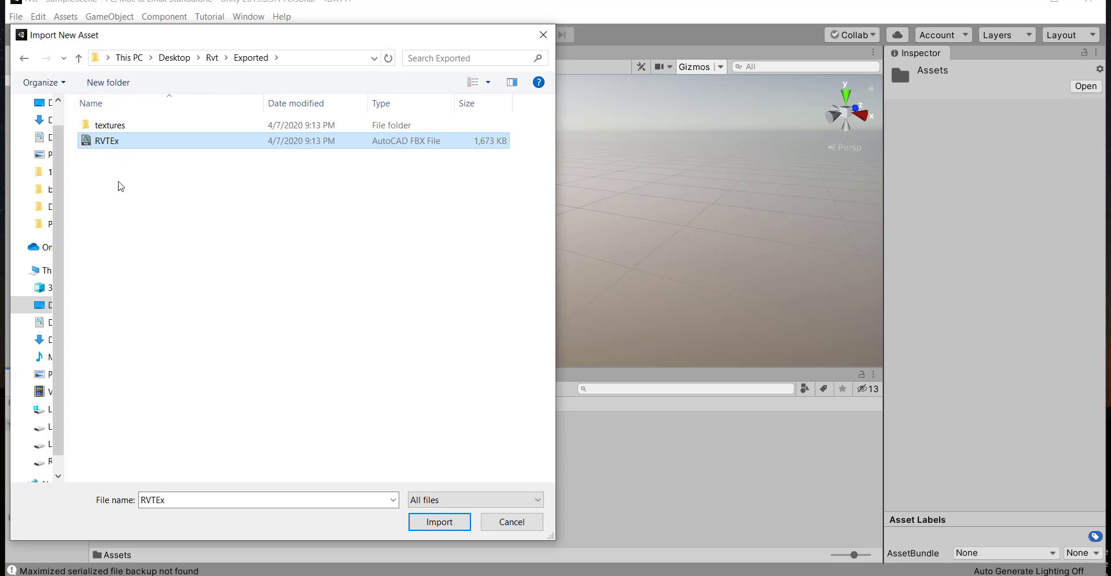
pyautogui.click(435, 523)
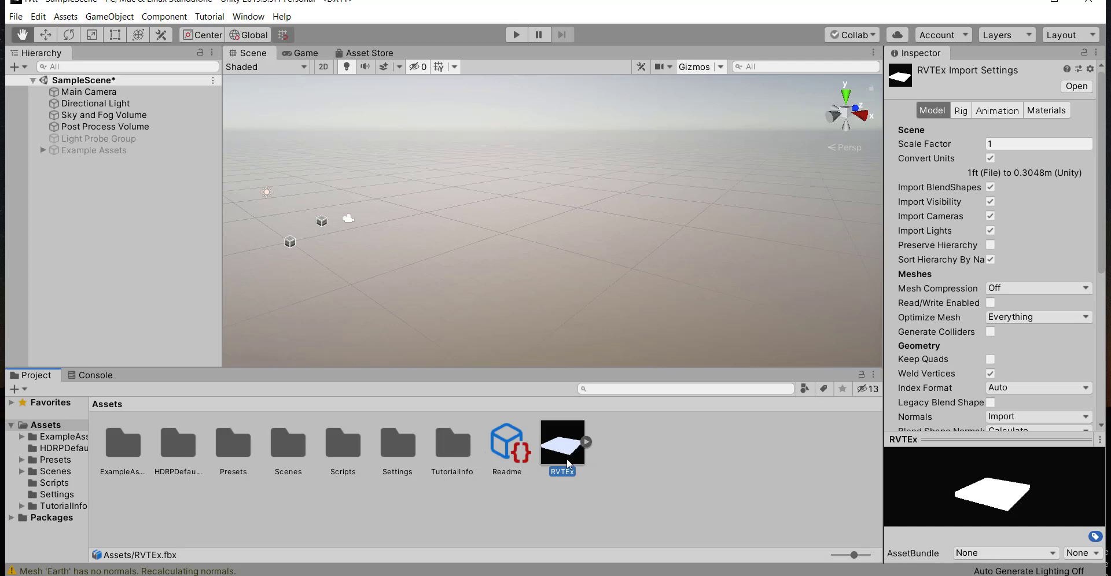
pyautogui.click(577, 492)
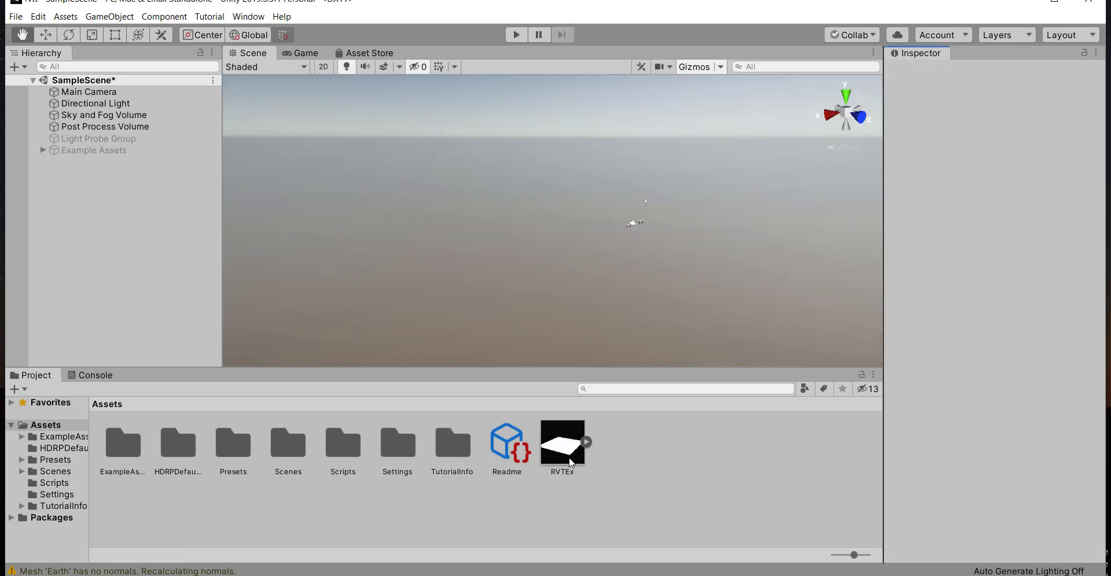
# - Place the RVTEx model in the scene and set its position to 0, 0, 0
pyautogui.moveTo(548, 455); pyautogui.dragTo(521, 288)
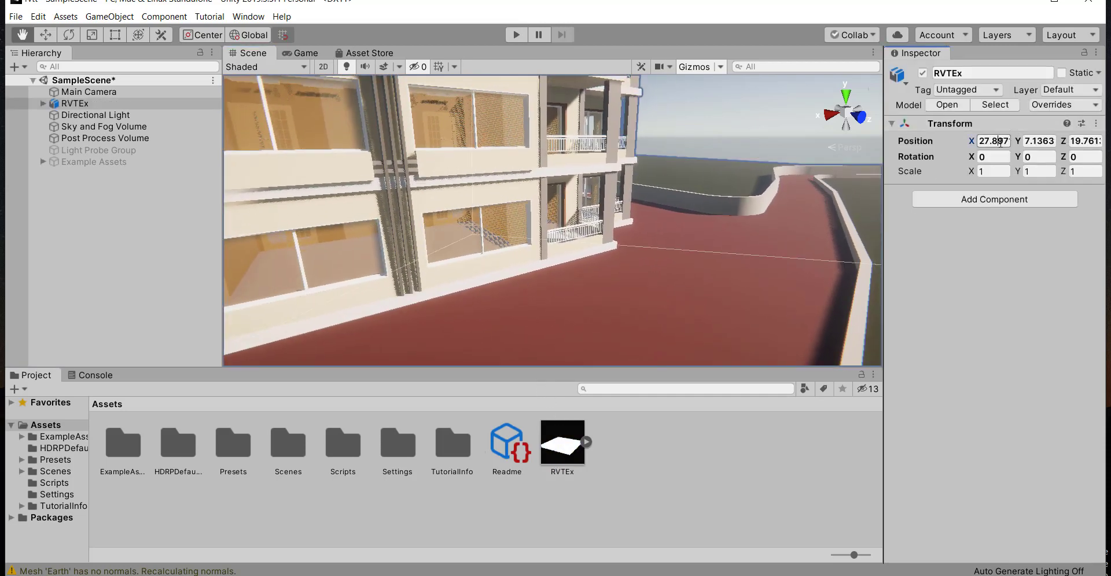
pyautogui.doubleClick(1000, 142)
pyautogui.write('0')
pyautogui.press('Tab')
pyautogui.write('0')
pyautogui.press('Tab')
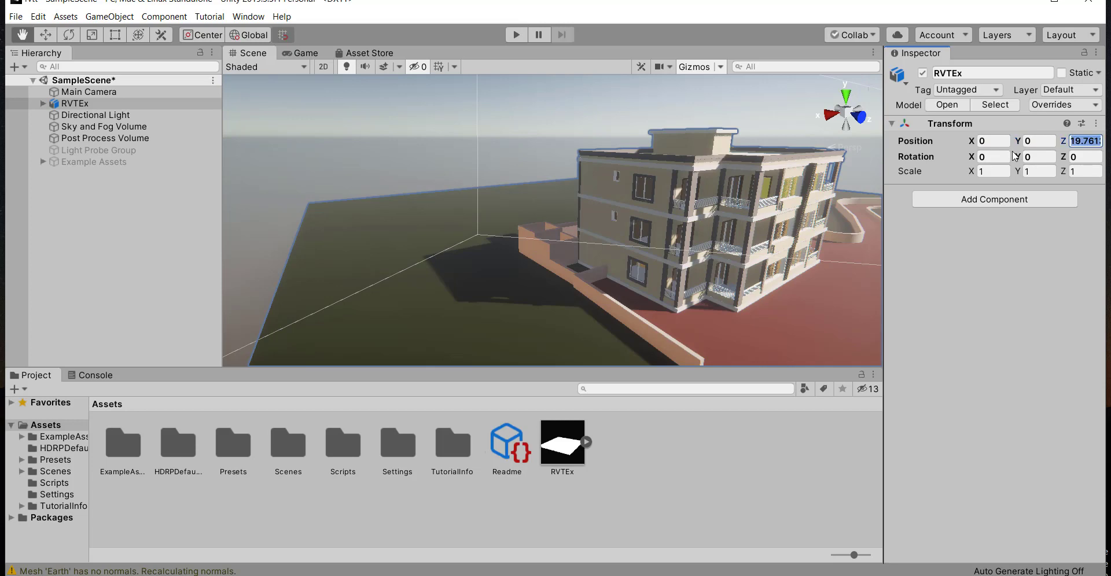
pyautogui.write('0')
# - Inspect the placed building and its site from several sides, and check the directional light's settings
pyautogui.keyDown('alt'); pyautogui.moveTo(681, 199); pyautogui.dragTo(633, 111); pyautogui.keyUp('alt')
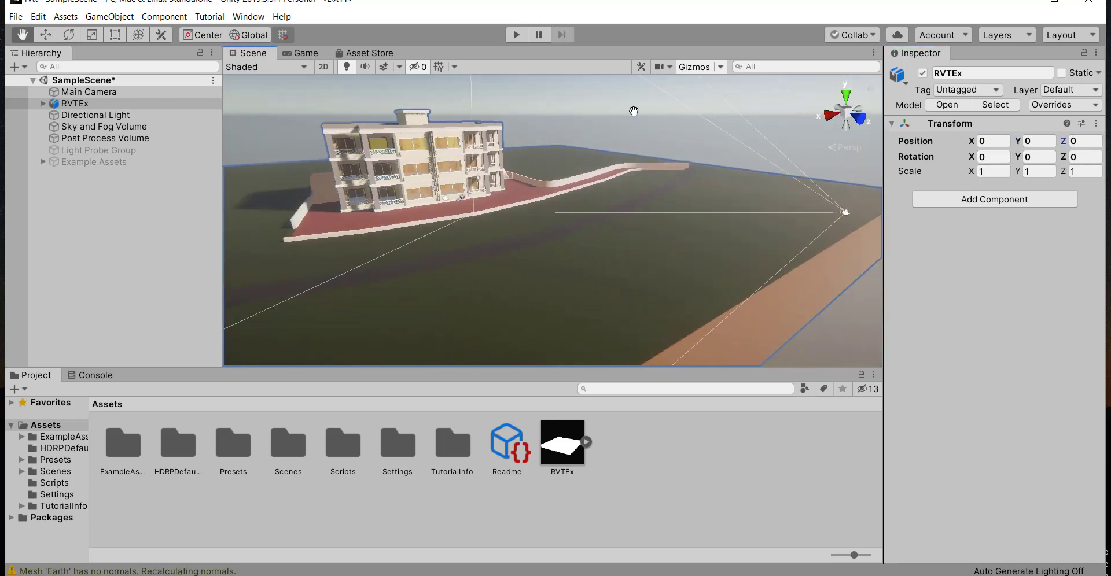
pyautogui.click(91, 116)
pyautogui.click(87, 104)
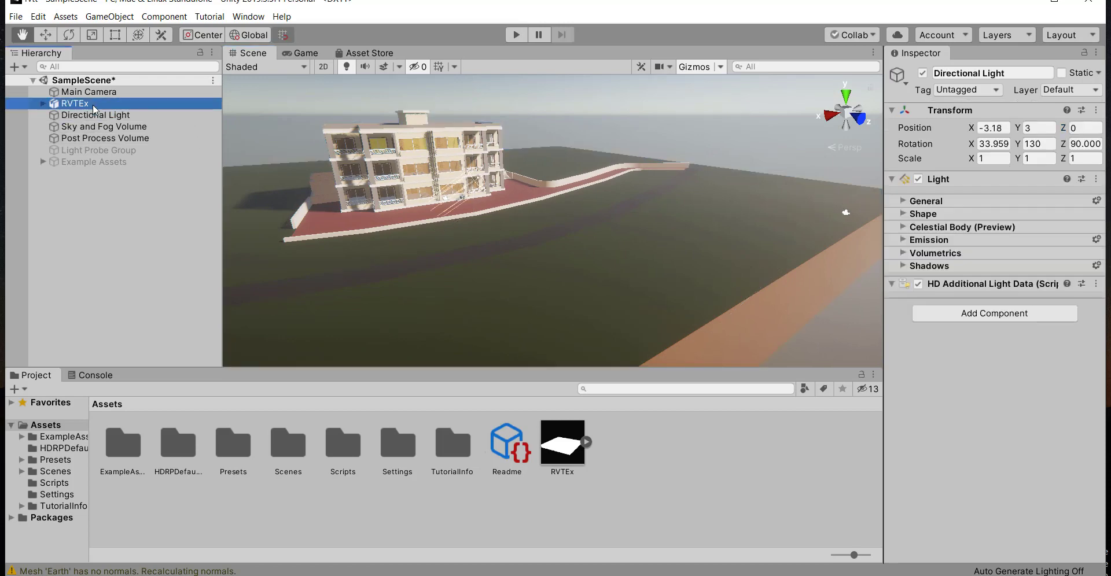
pyautogui.moveTo(686, 270); pyautogui.dragTo(674, 275, button='right')
pyautogui.keyDown('alt'); pyautogui.moveTo(674, 276); pyautogui.dragTo(802, 278); pyautogui.keyUp('alt')
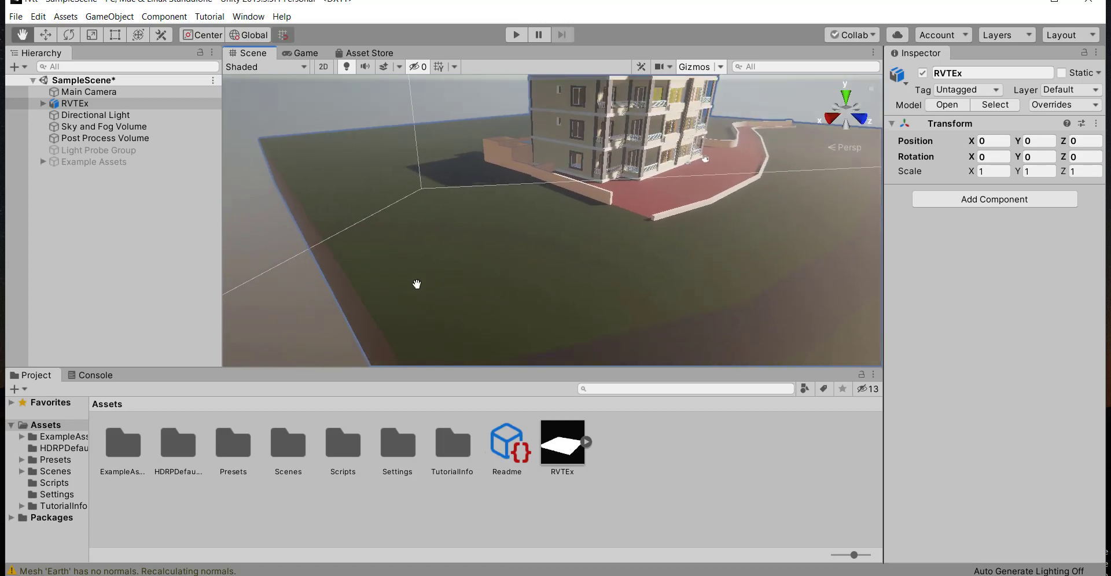
pyautogui.keyDown('alt'); pyautogui.moveTo(416, 284); pyautogui.dragTo(401, 217); pyautogui.keyUp('alt')
pyautogui.moveTo(484, 273); pyautogui.dragTo(457, 268, button='right')
pyautogui.press('w')
pyautogui.press('s')
pyautogui.keyDown('alt'); pyautogui.moveTo(457, 270); pyautogui.dragTo(607, 291); pyautogui.keyUp('alt')
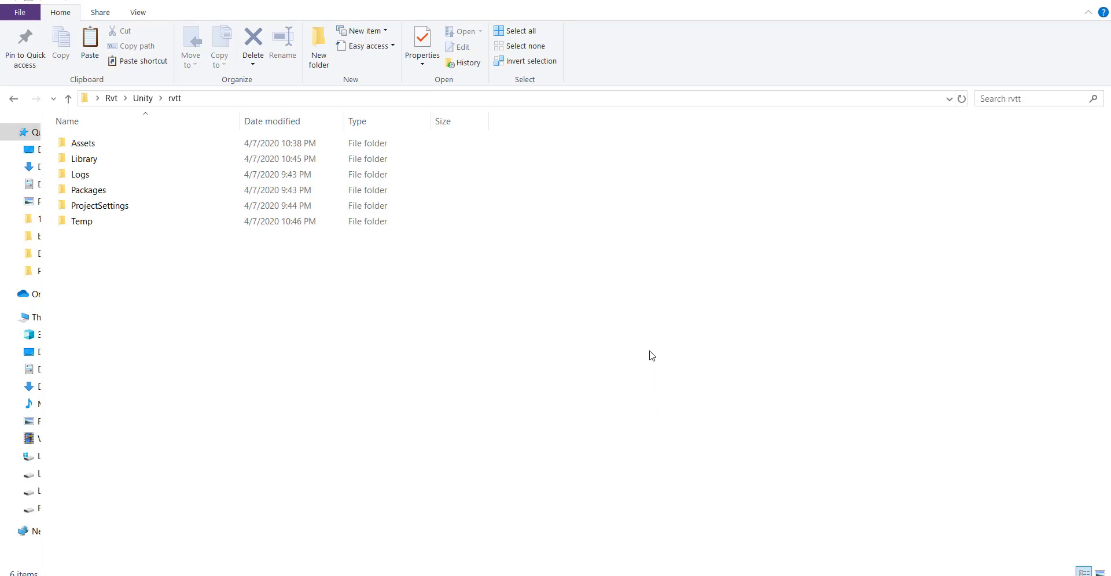
# - In File Explorer, locate the Materials_HD folder inside the Unity project's Assets folder
pyautogui.doubleClick(87, 143)
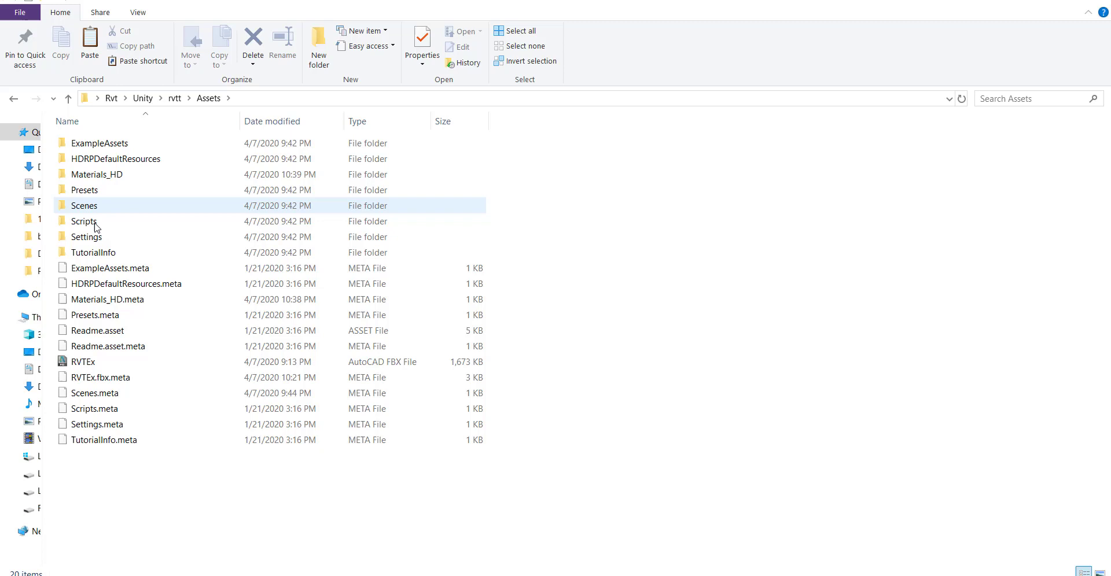
pyautogui.click(113, 177)
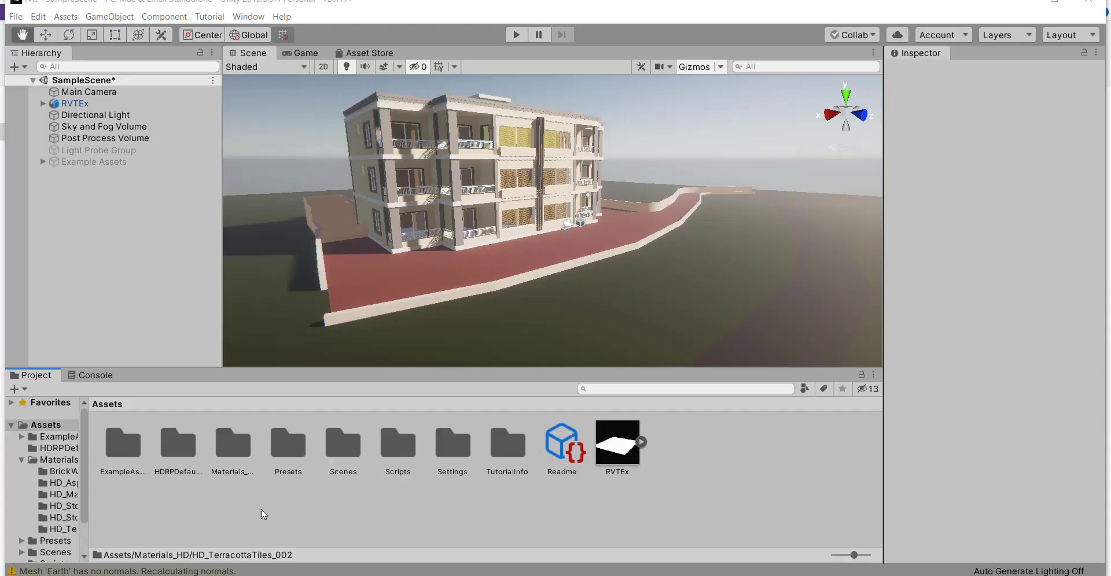
# - Back in Unity, create a material named TerracottaTiles1 in the HD_TerracottaTiles_002 folder of Materials_HD
pyautogui.click(230, 451)
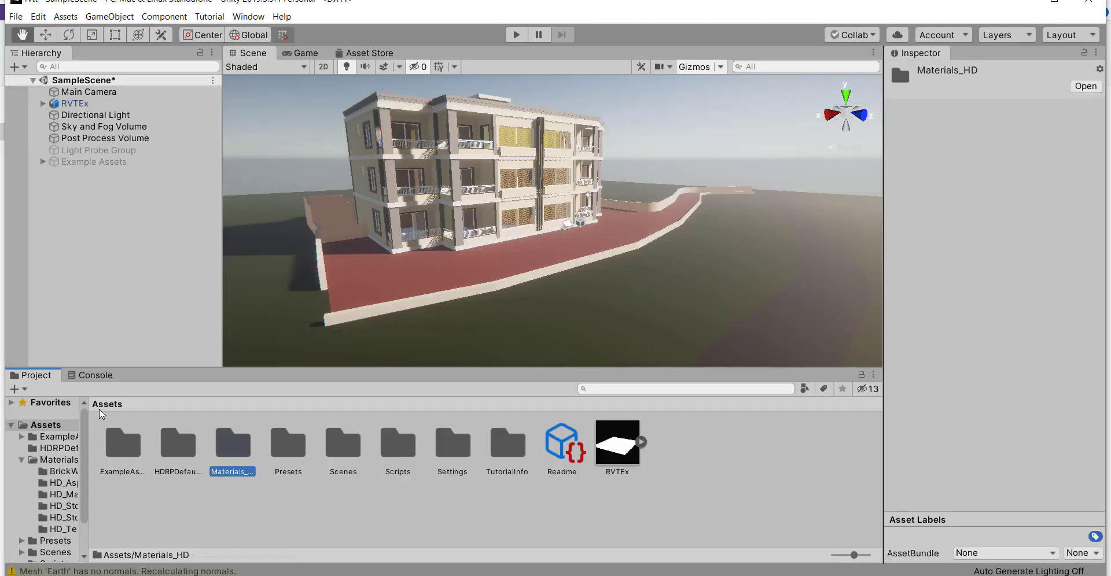
pyautogui.doubleClick(231, 451)
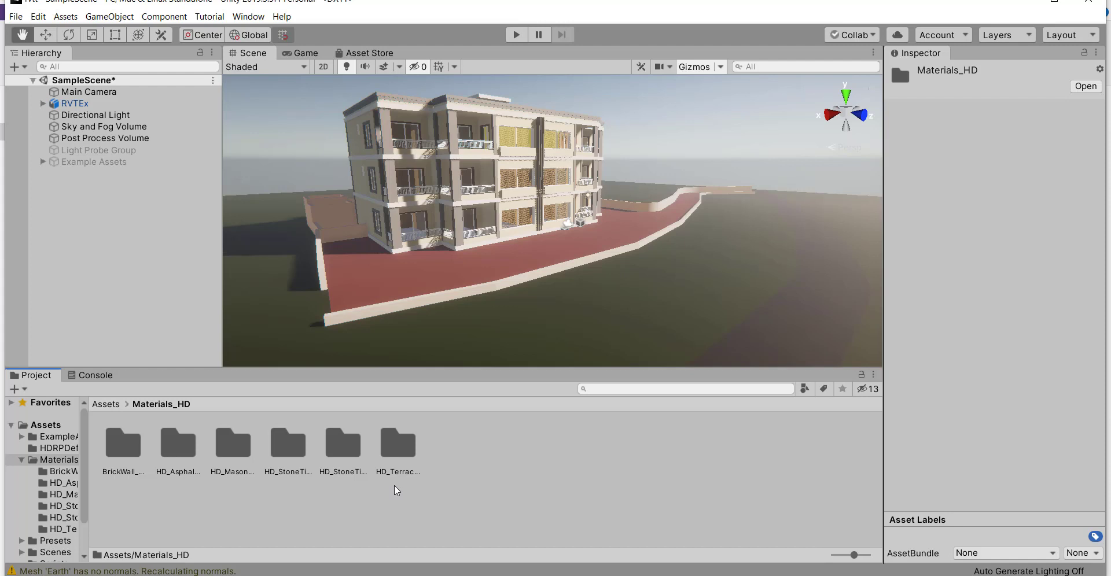
pyautogui.doubleClick(399, 457)
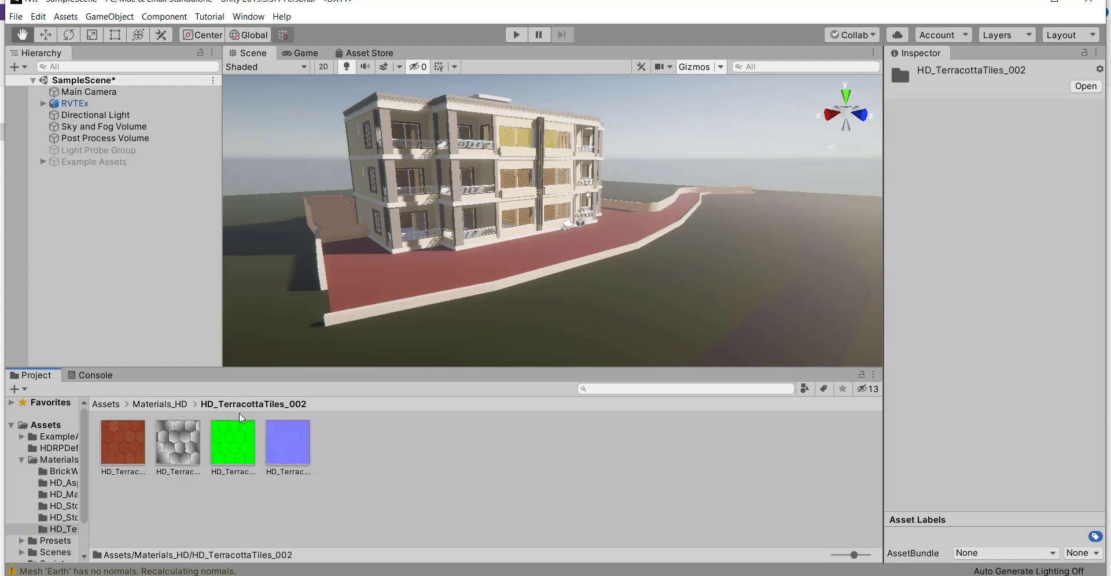
pyautogui.rightClick(345, 446)
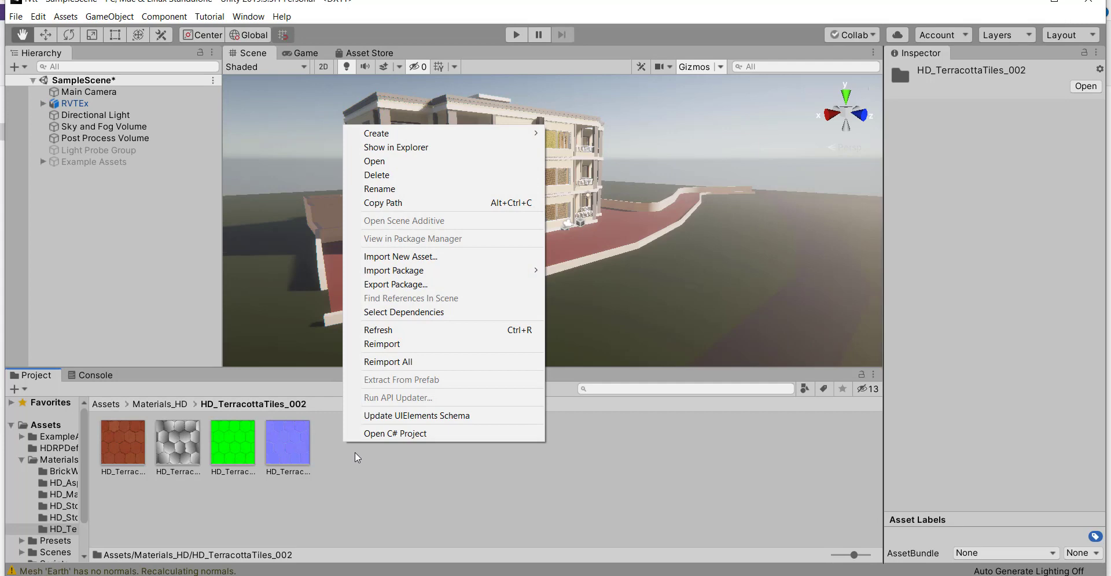
pyautogui.moveTo(393, 133)
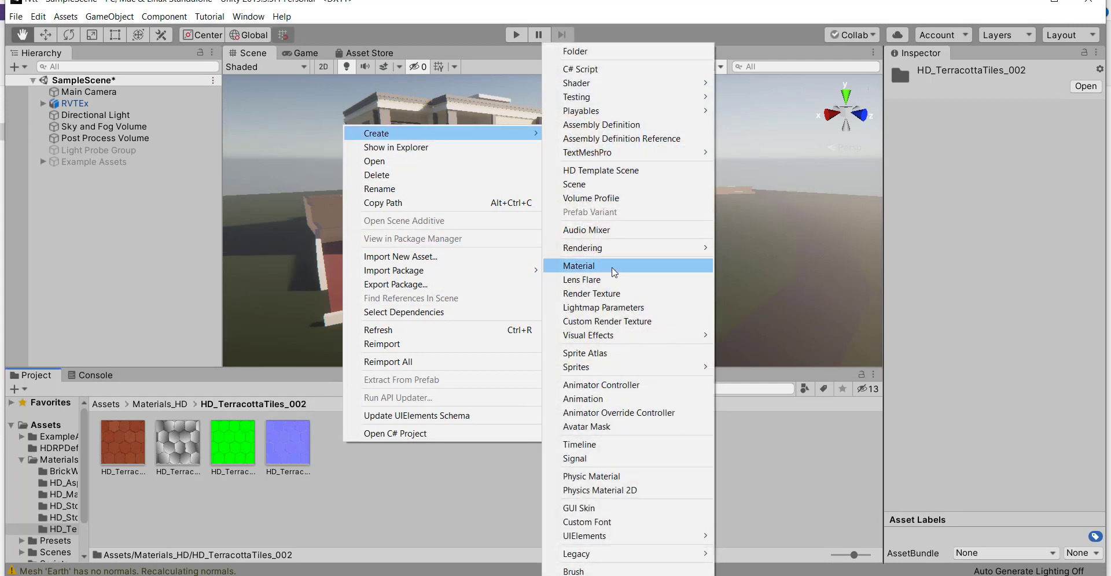
pyautogui.click(614, 268)
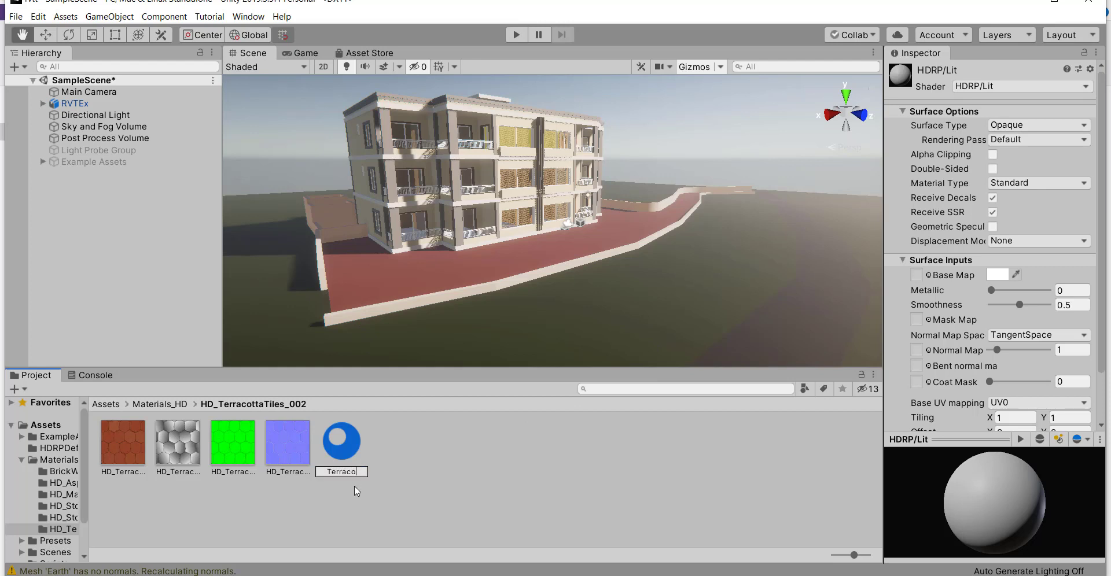
pyautogui.write('TerracottaTiles1')
pyautogui.press('Return')
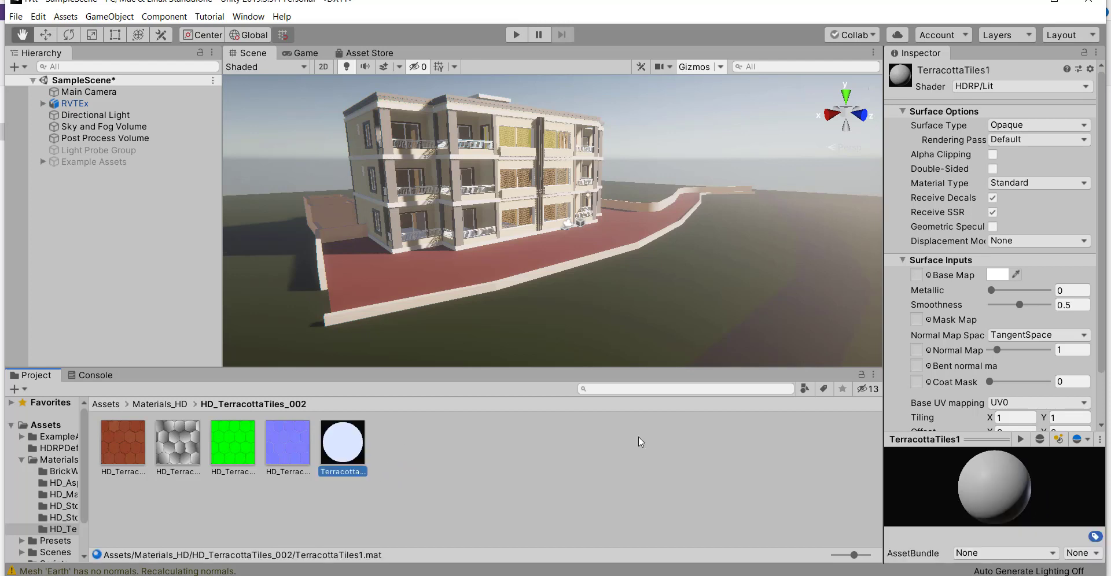
# - Set TerracottaTiles1 to Vertex displacement and assign the red terracotta tile texture as its Base Map
pyautogui.click(1038, 240)
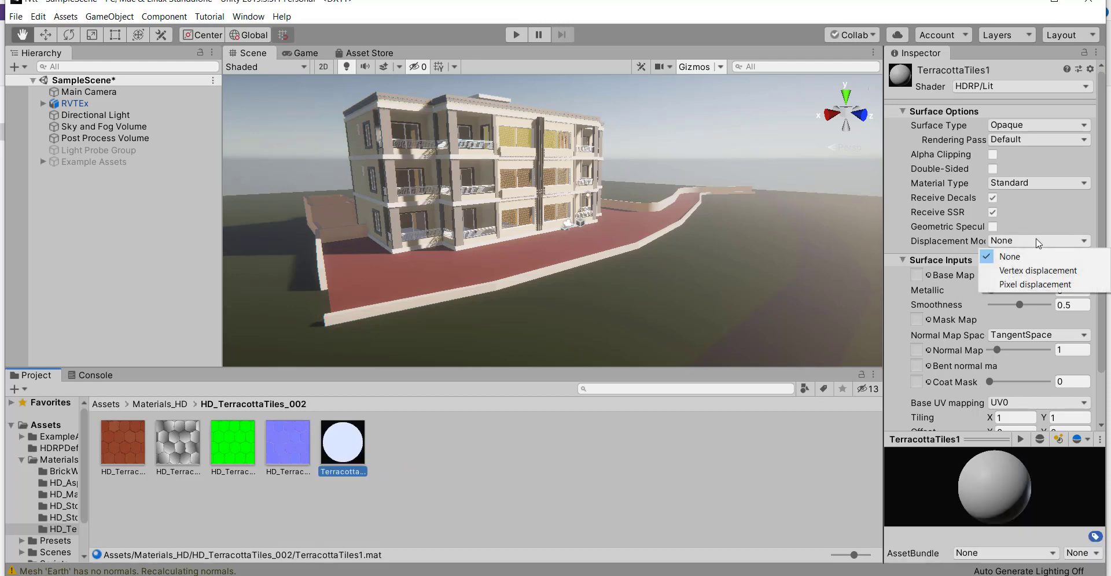
pyautogui.click(1033, 268)
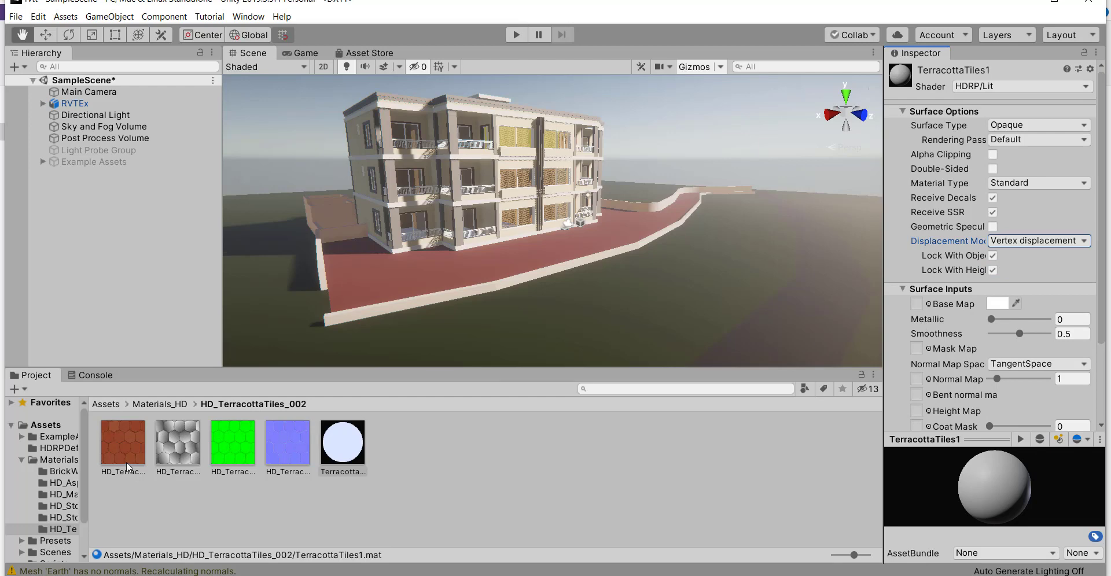
pyautogui.moveTo(127, 467); pyautogui.dragTo(916, 303)
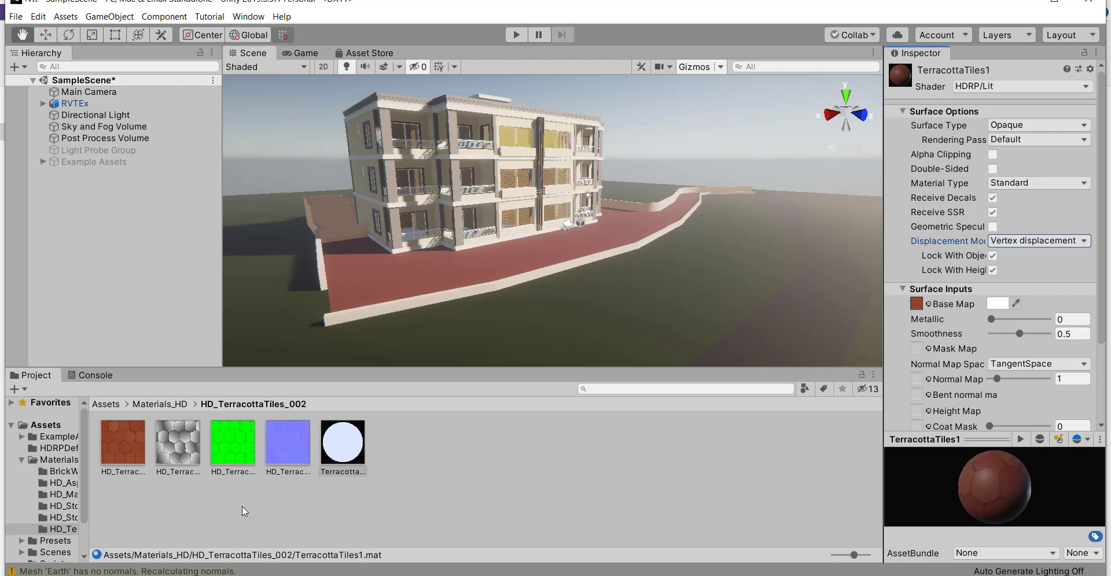
# - Assign the terracotta height, normal and green mask textures to the Height Map, Normal Map and Mask Map of TerracottaTiles1
pyautogui.moveTo(160, 455); pyautogui.dragTo(184, 465)
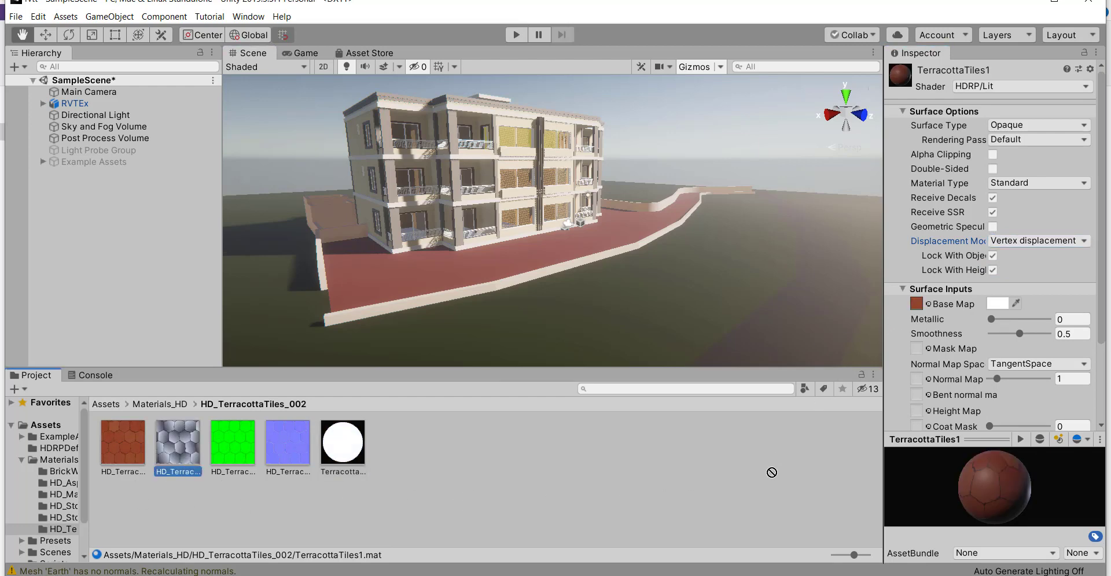
pyautogui.moveTo(771, 472); pyautogui.dragTo(919, 312)
pyautogui.click(295, 451)
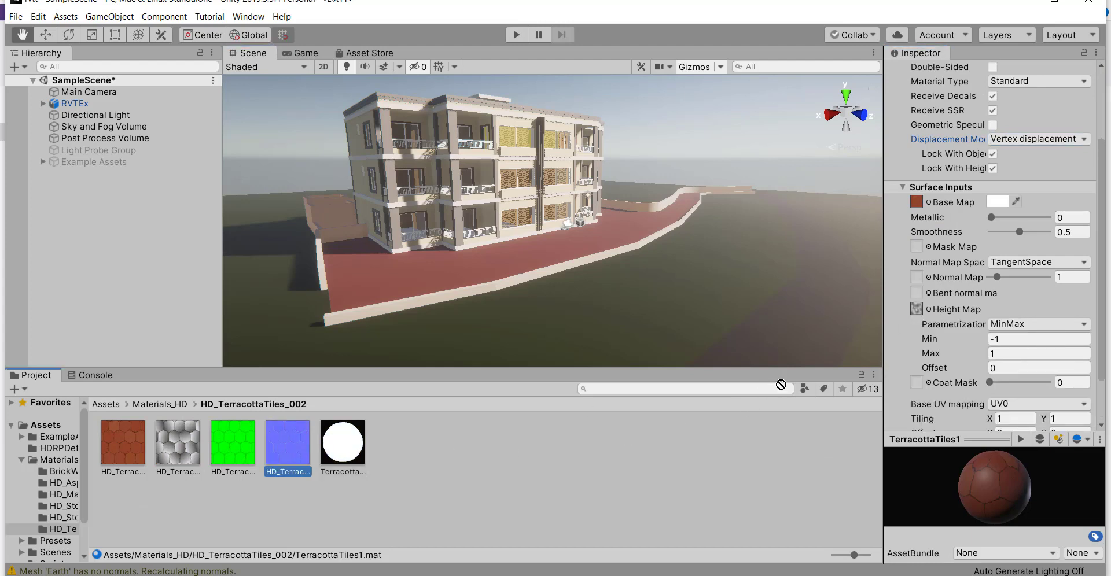
pyautogui.moveTo(780, 385); pyautogui.dragTo(920, 280)
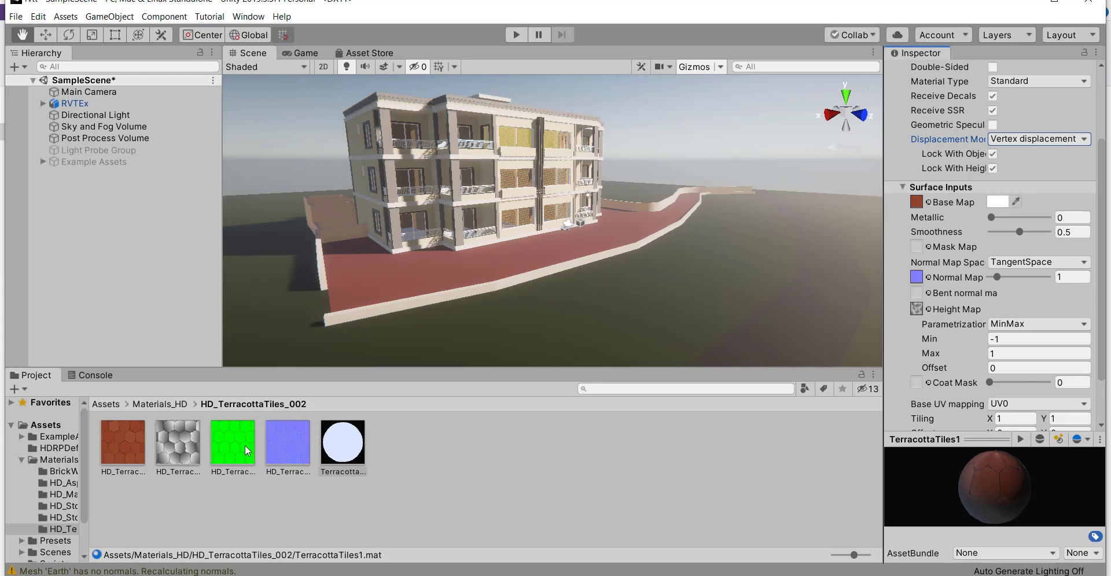
pyautogui.moveTo(247, 451); pyautogui.dragTo(917, 250)
# - Change the texture type of HD_TerracottaTiles_01_height to Single Channel and apply the import setting
pyautogui.click(178, 442)
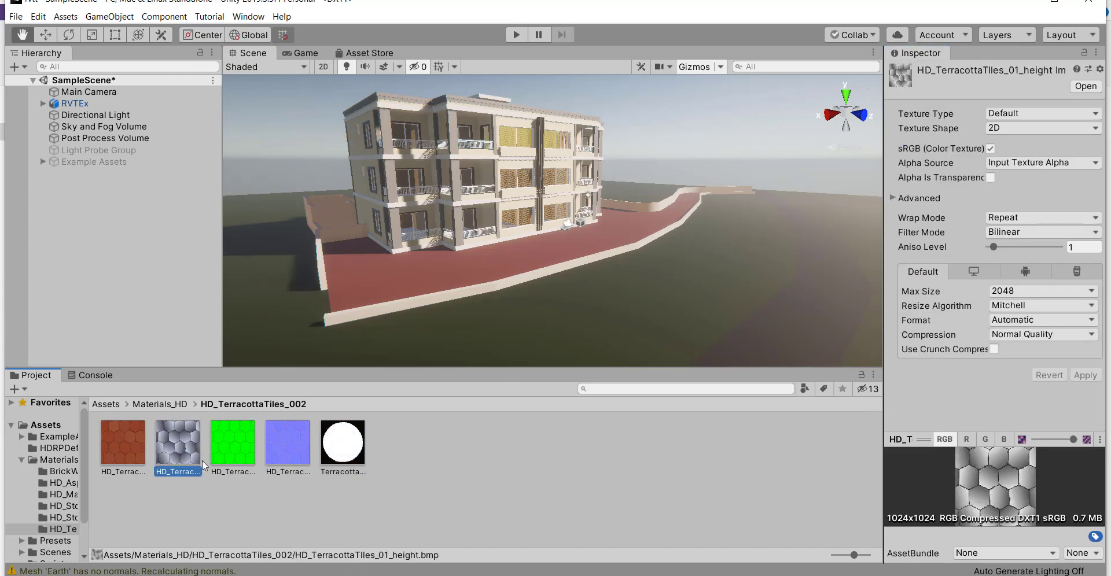
pyautogui.click(1021, 114)
pyautogui.click(1021, 227)
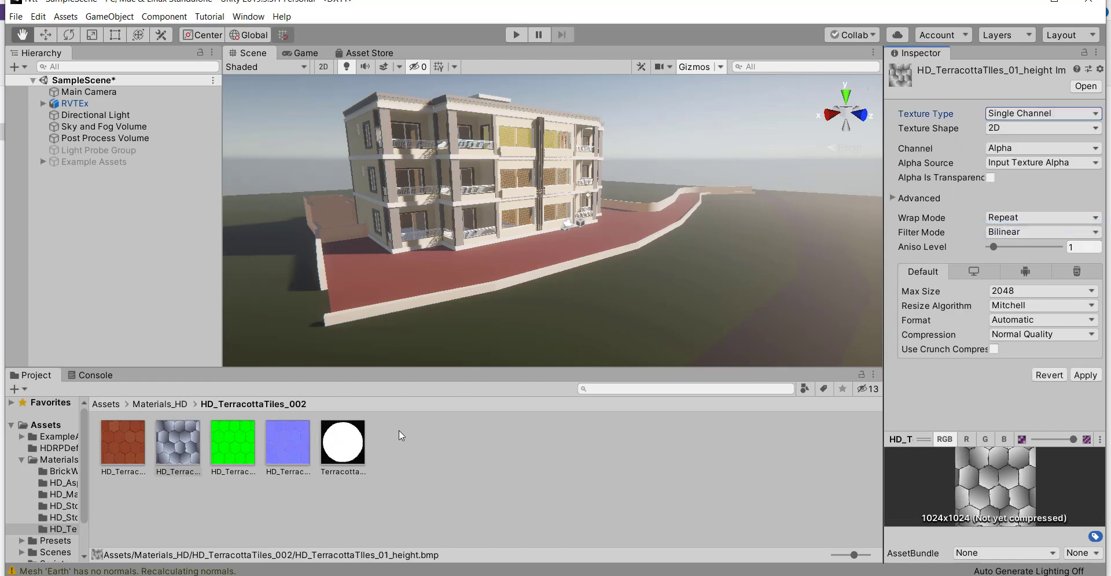
pyautogui.click(302, 448)
pyautogui.click(598, 319)
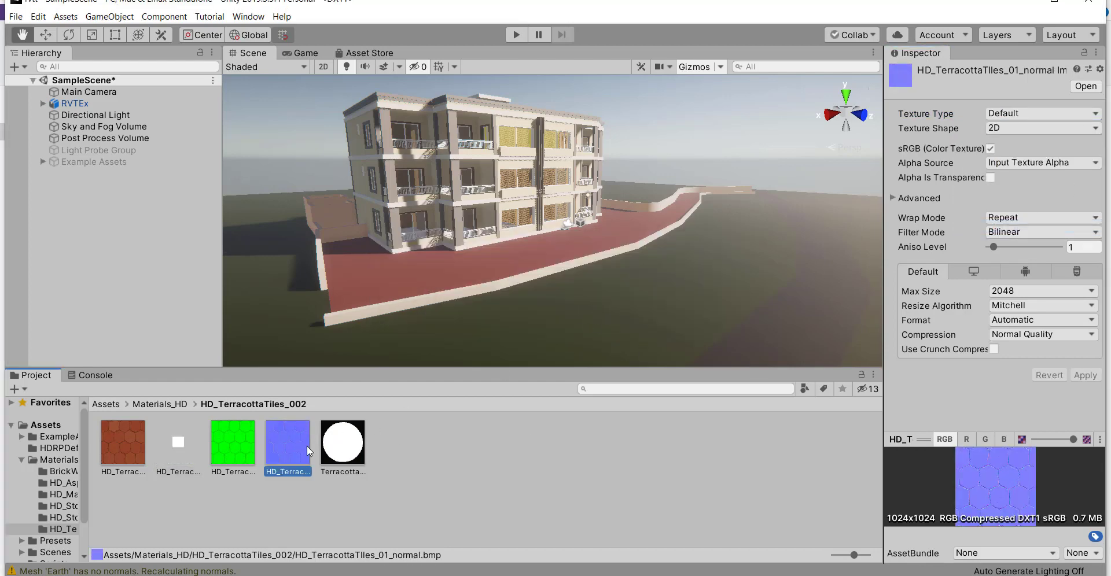
# - Change the texture type of HD_TerracottaTiles_01_normal to Normal map and apply the import setting
pyautogui.click(1025, 114)
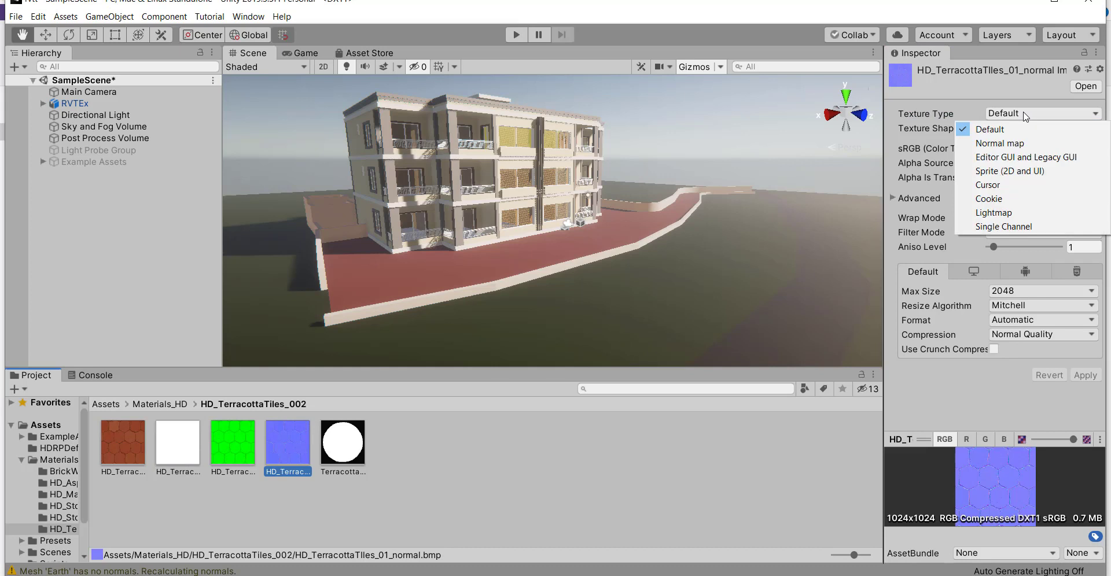
pyautogui.click(1002, 145)
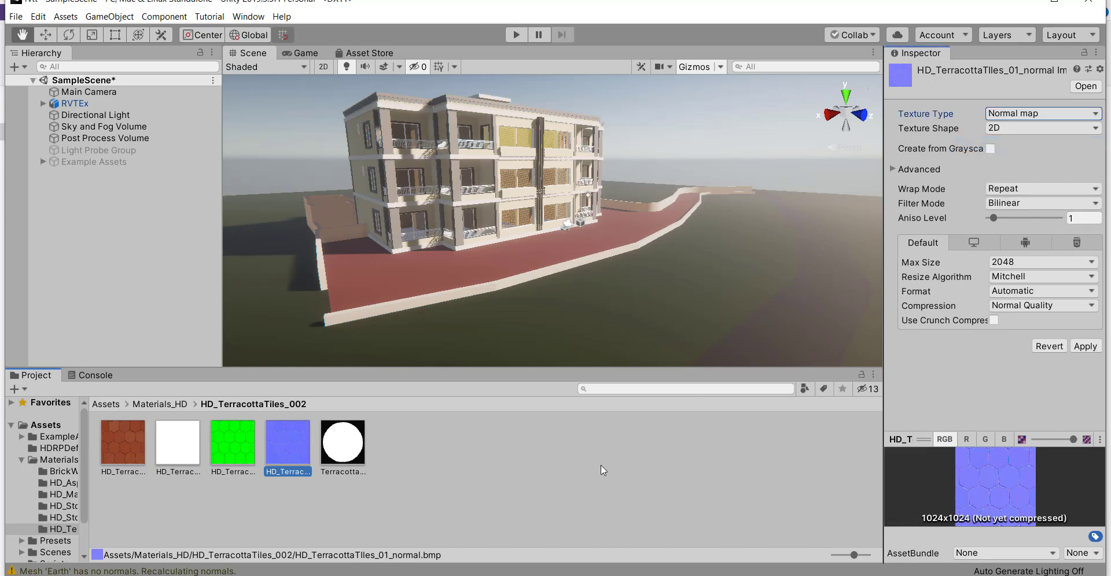
pyautogui.click(445, 486)
pyautogui.click(597, 320)
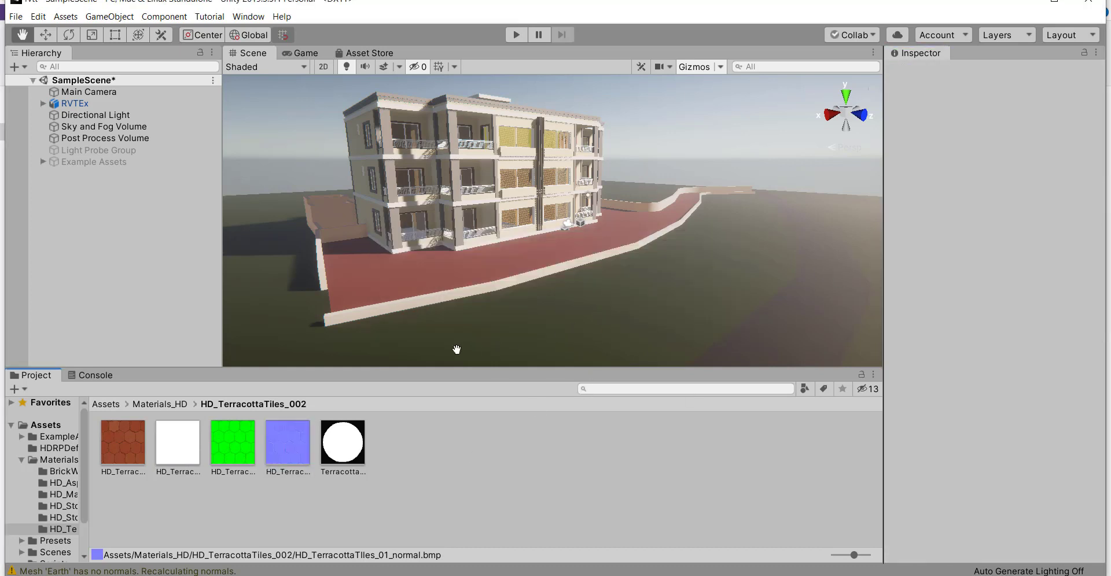
# - Apply TerracottaTiles1 to the red paving around the building and set the material's tiling to X 0.5 and Y 0.5
pyautogui.moveTo(451, 317); pyautogui.dragTo(490, 333, button='right')
pyautogui.moveTo(342, 443); pyautogui.dragTo(613, 324)
pyautogui.moveTo(613, 325); pyautogui.dragTo(592, 372, button='right')
pyautogui.click(357, 457)
pyautogui.scroll(-5, 993, 412)
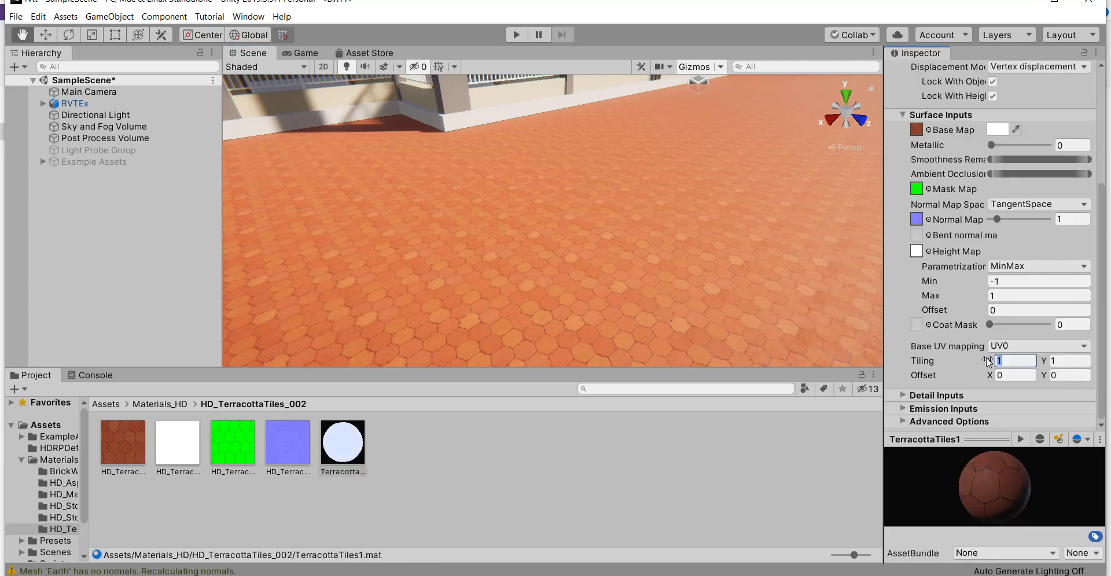
pyautogui.write('0.5')
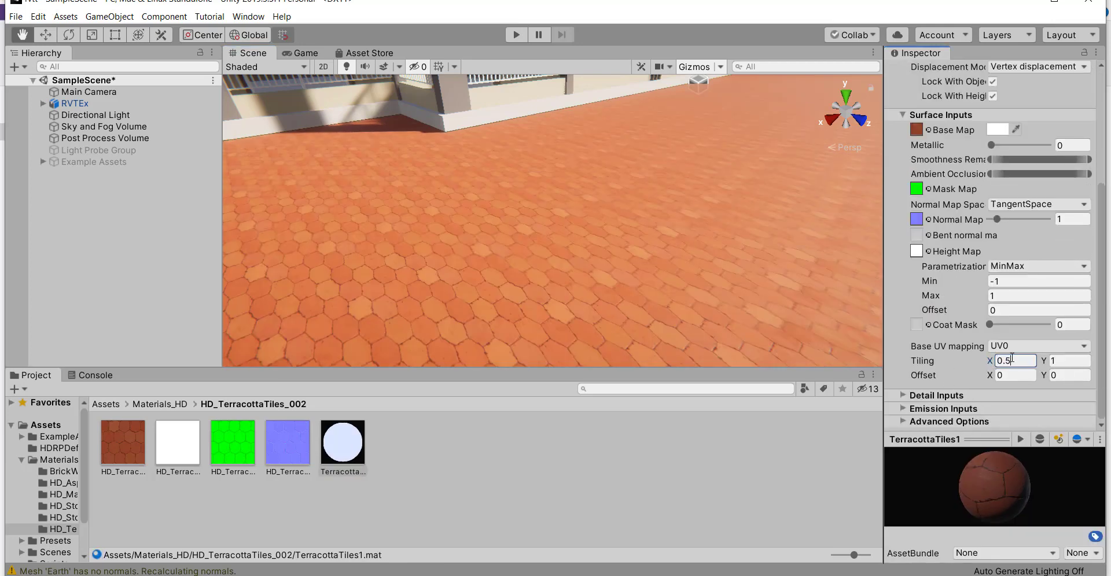
pyautogui.write('0.5')
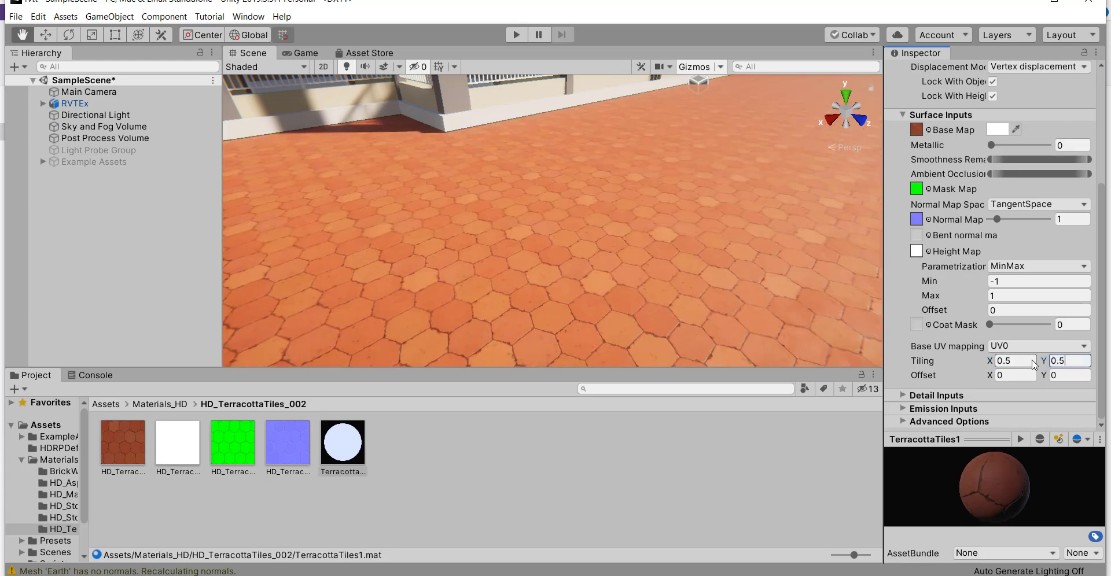
# - Apply the BrickWall_1 material from the BrickWall_Brown_1_HD folder to the site's boundary wall
pyautogui.moveTo(666, 246); pyautogui.dragTo(701, 225, button='right')
pyautogui.press('s')
pyautogui.keyDown('alt'); pyautogui.moveTo(700, 225); pyautogui.dragTo(581, 146); pyautogui.keyUp('alt')
pyautogui.moveTo(581, 146); pyautogui.dragTo(578, 153, button='right')
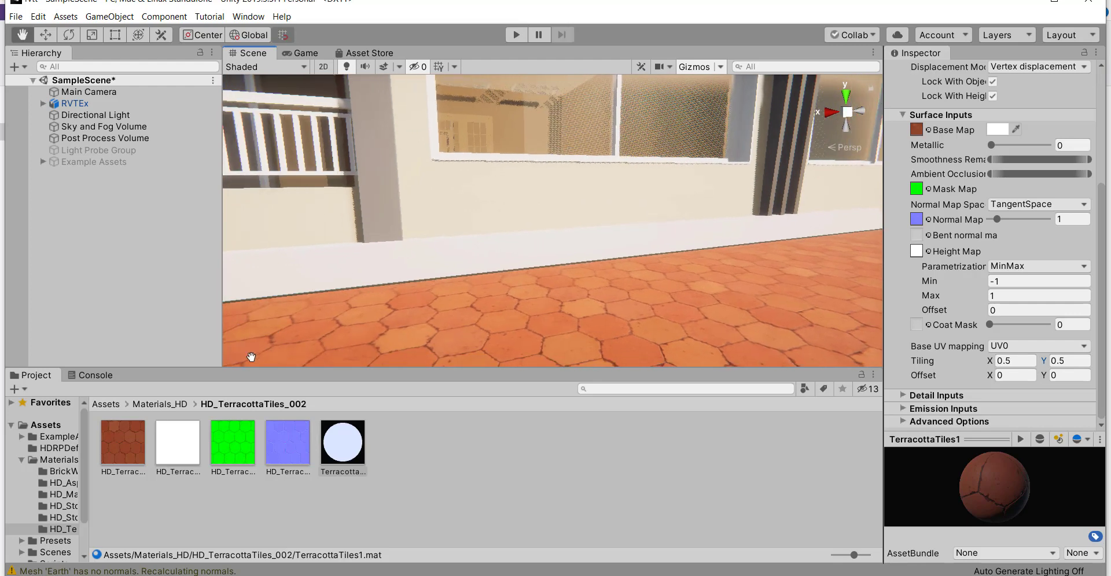
pyautogui.click(168, 405)
pyautogui.click(131, 450)
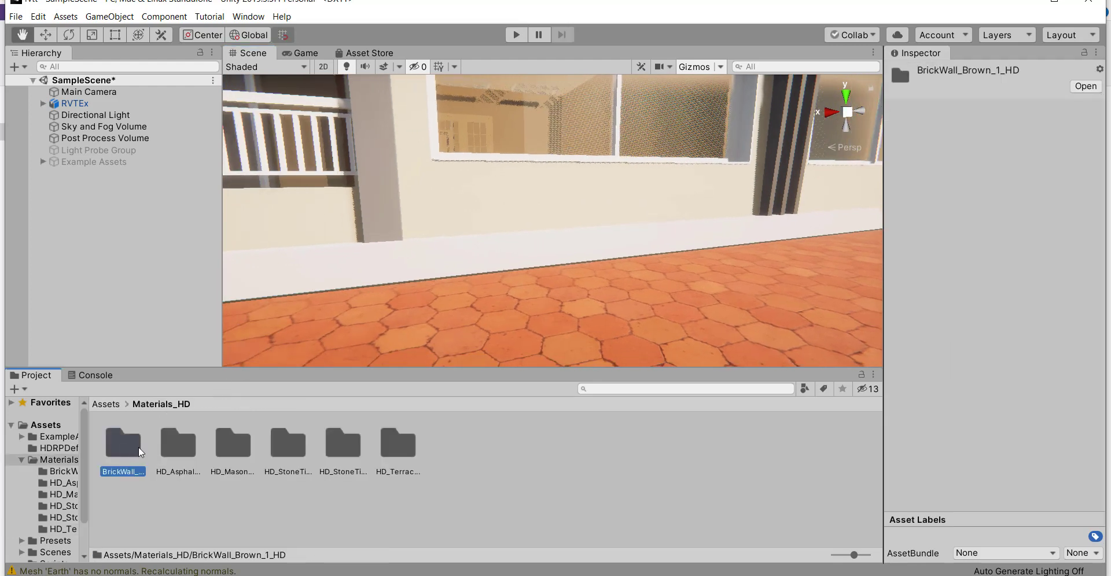
pyautogui.doubleClick(140, 452)
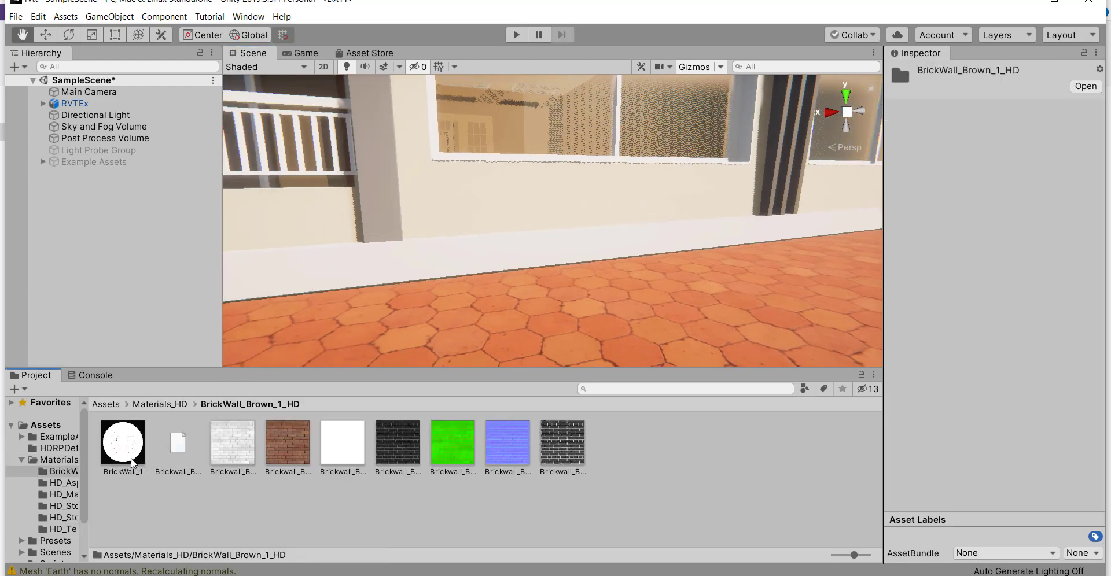
pyautogui.moveTo(128, 457); pyautogui.dragTo(167, 418)
pyautogui.moveTo(405, 313); pyautogui.dragTo(643, 277, button='right')
pyautogui.press('s')
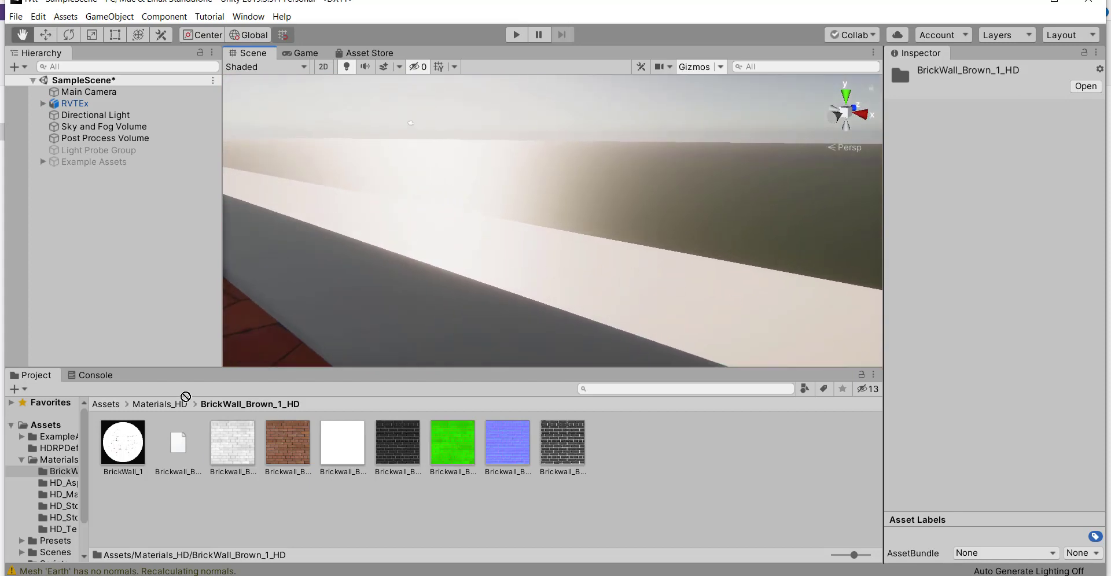
pyautogui.moveTo(185, 397); pyautogui.dragTo(414, 323)
# - Apply the masonry stone material from the HD_MasonryStone_1 folder to the building's facade columns
pyautogui.moveTo(448, 260); pyautogui.dragTo(182, 398, button='right')
pyautogui.press('s')
pyautogui.click(164, 404)
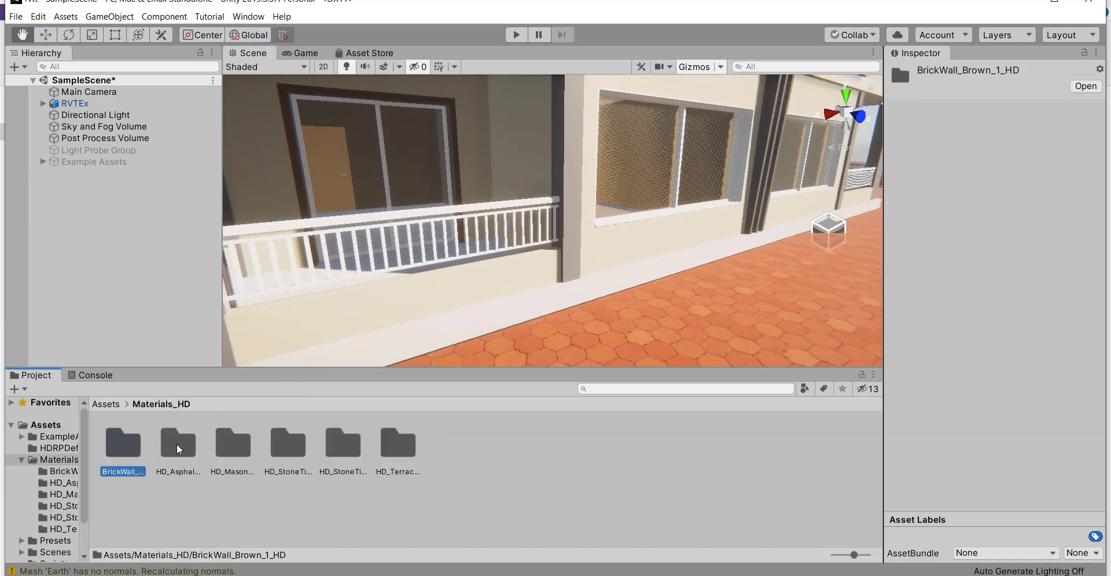
pyautogui.click(233, 457)
pyautogui.doubleClick(235, 454)
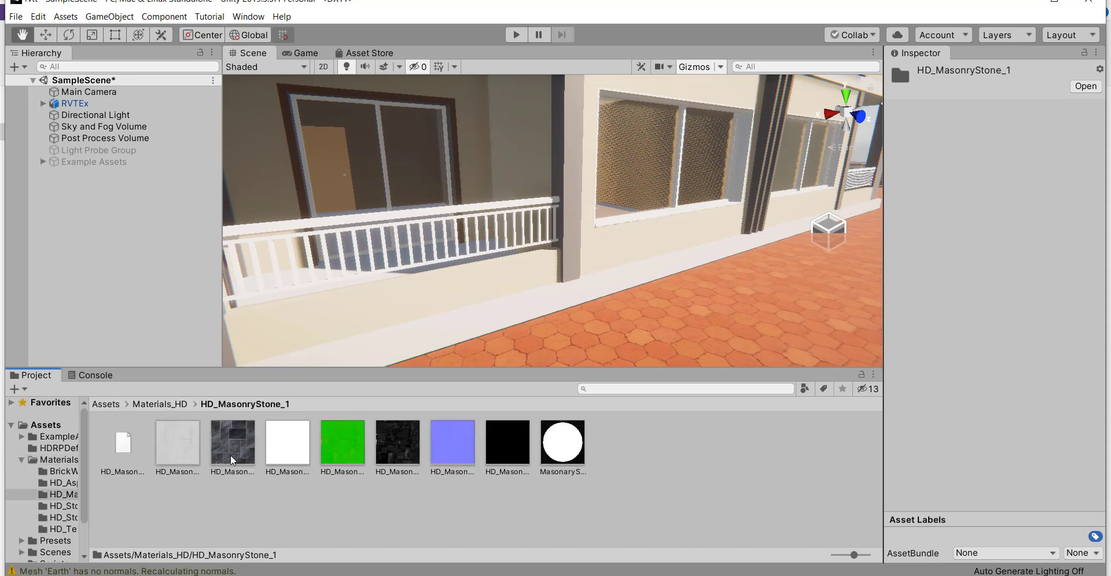
pyautogui.moveTo(509, 306); pyautogui.dragTo(543, 410, button='right')
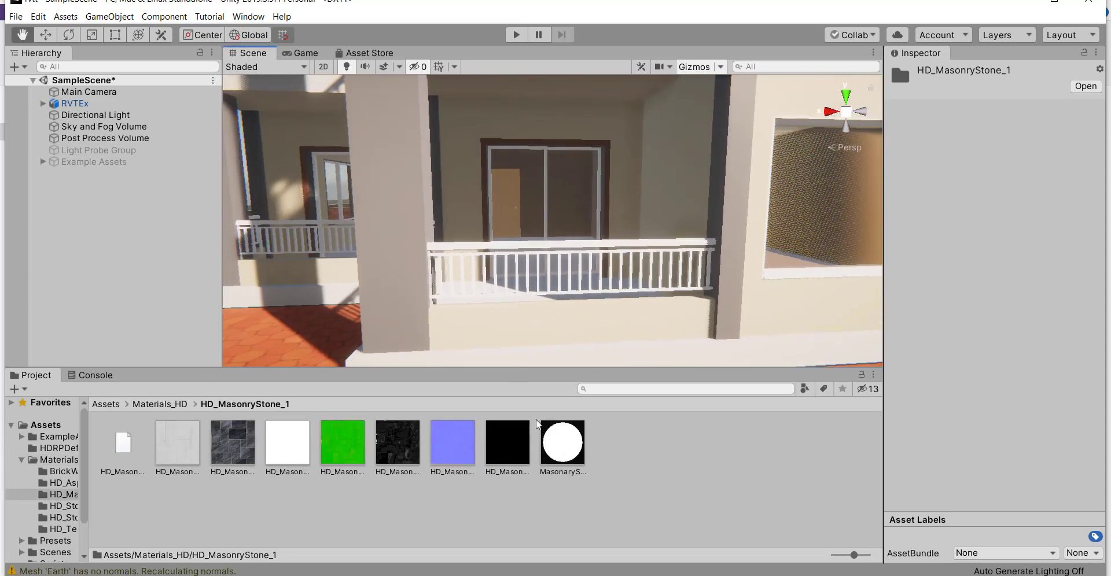
pyautogui.moveTo(539, 427); pyautogui.dragTo(414, 299)
# - Apply the StoneTiles material from the HD_StoneTiles_01 folder to the cream exterior wall around the windows
pyautogui.moveTo(414, 299); pyautogui.dragTo(466, 186, button='right')
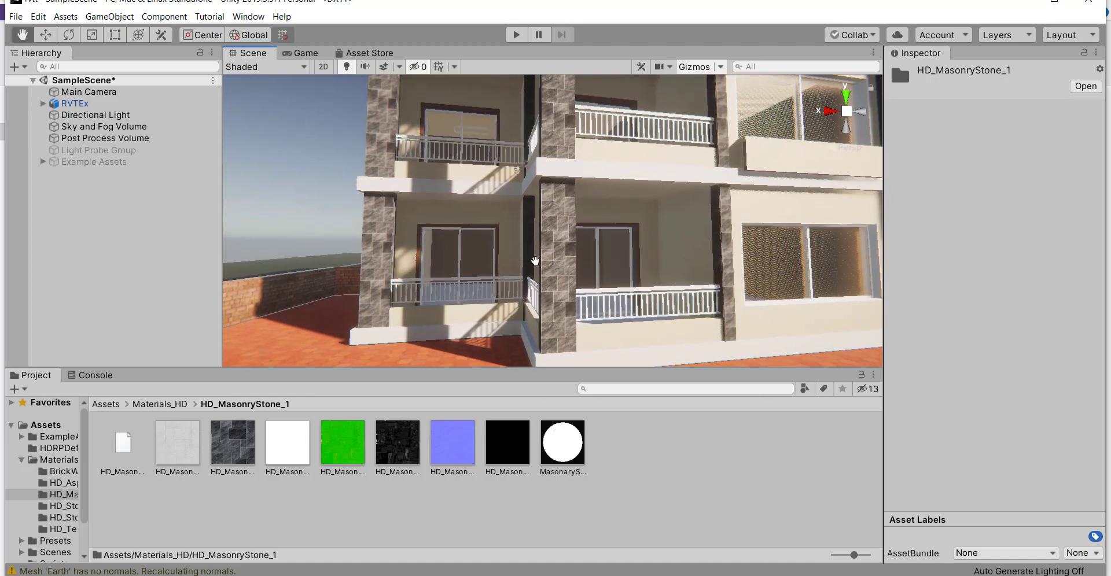
pyautogui.moveTo(583, 270); pyautogui.dragTo(560, 260, button='right')
pyautogui.moveTo(542, 313); pyautogui.dragTo(146, 412, button='right')
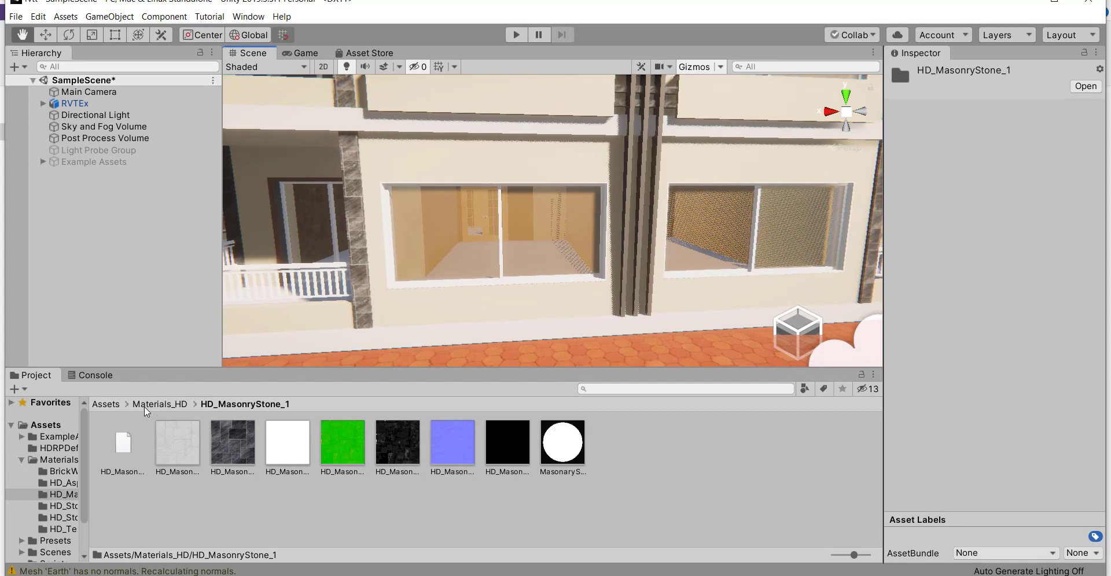
pyautogui.click(150, 404)
pyautogui.doubleClick(291, 452)
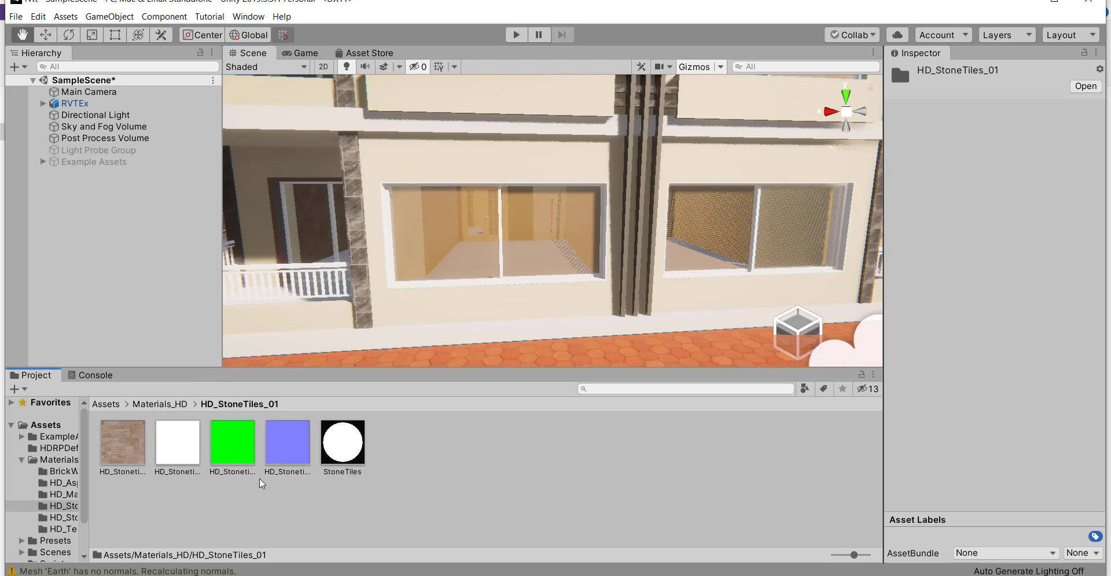
pyautogui.moveTo(339, 449); pyautogui.dragTo(428, 177)
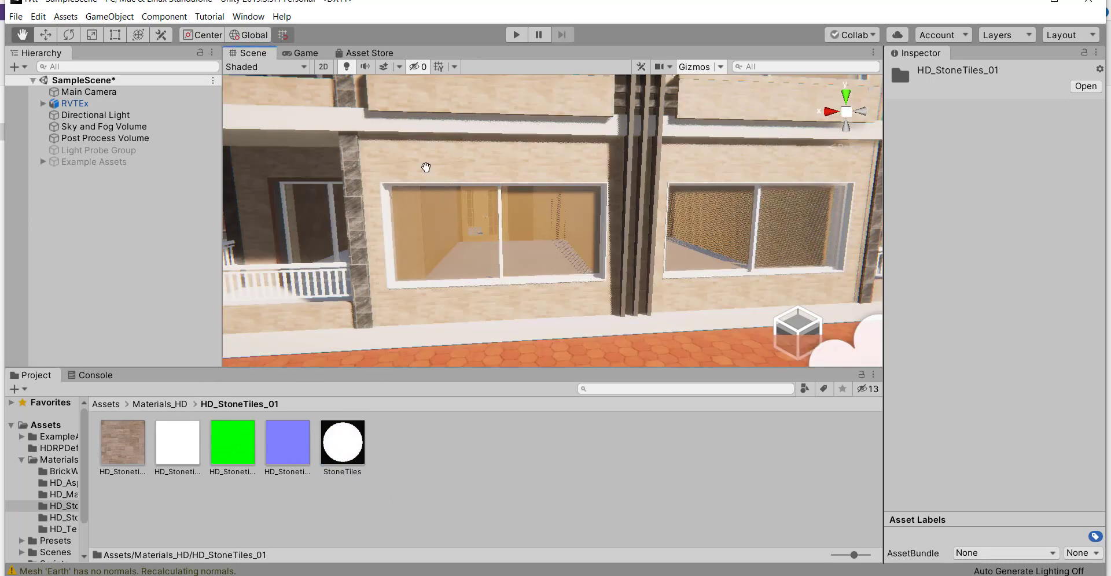
# - Set the tiling of the StoneTiles material to X 0.8 and Y 0.8
pyautogui.moveTo(425, 167); pyautogui.dragTo(351, 210, button='right')
pyautogui.press('w')
pyautogui.click(342, 452)
pyautogui.scroll(-5, 986, 403)
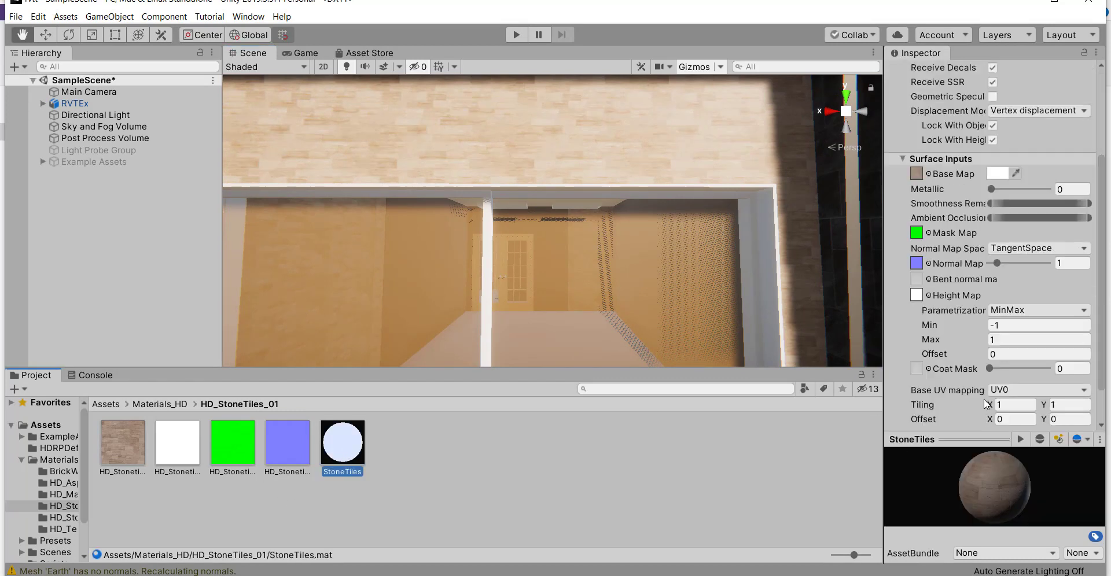
pyautogui.scroll(-2, 986, 403)
pyautogui.write('0.8')
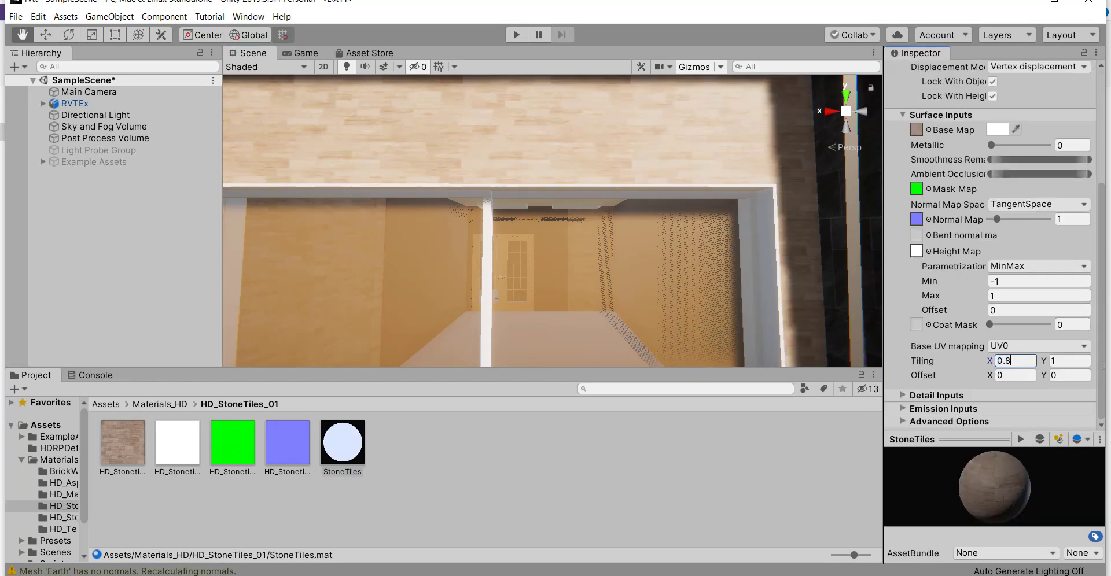
pyautogui.write('0.85')
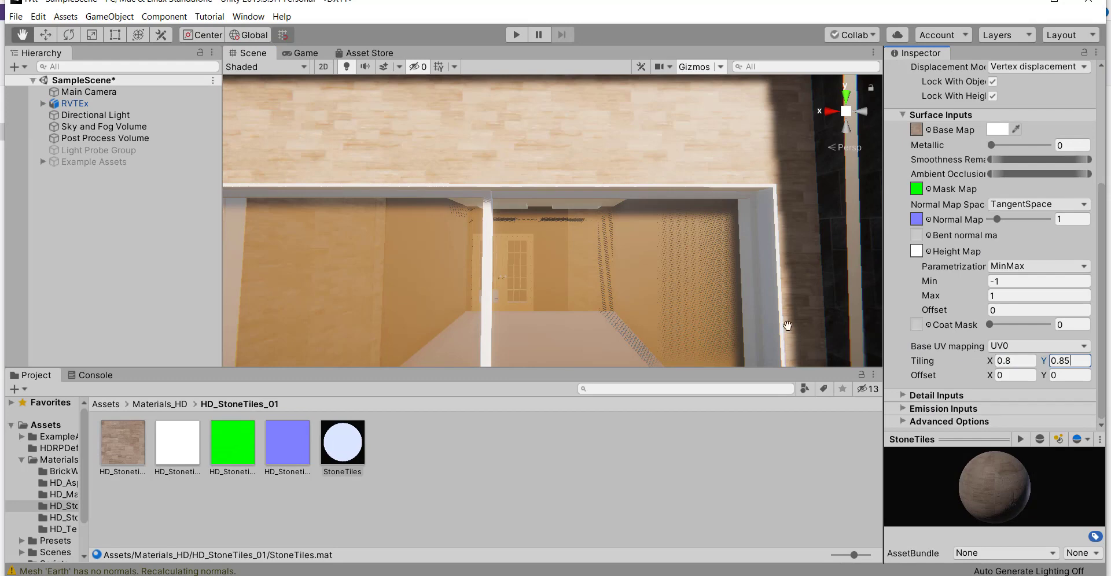
pyautogui.press('BackSpace')
# - Set the tiling of the StoneTiles material to X 0.5 and Y 0.5
pyautogui.moveTo(671, 218); pyautogui.dragTo(730, 221, button='right')
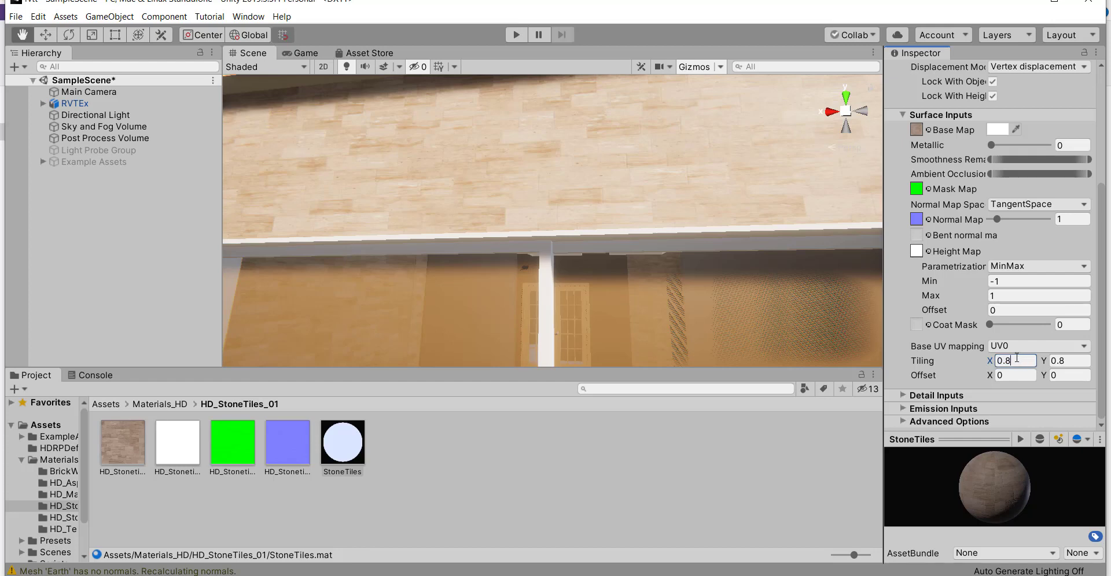
pyautogui.press('BackSpace')
pyautogui.write('5')
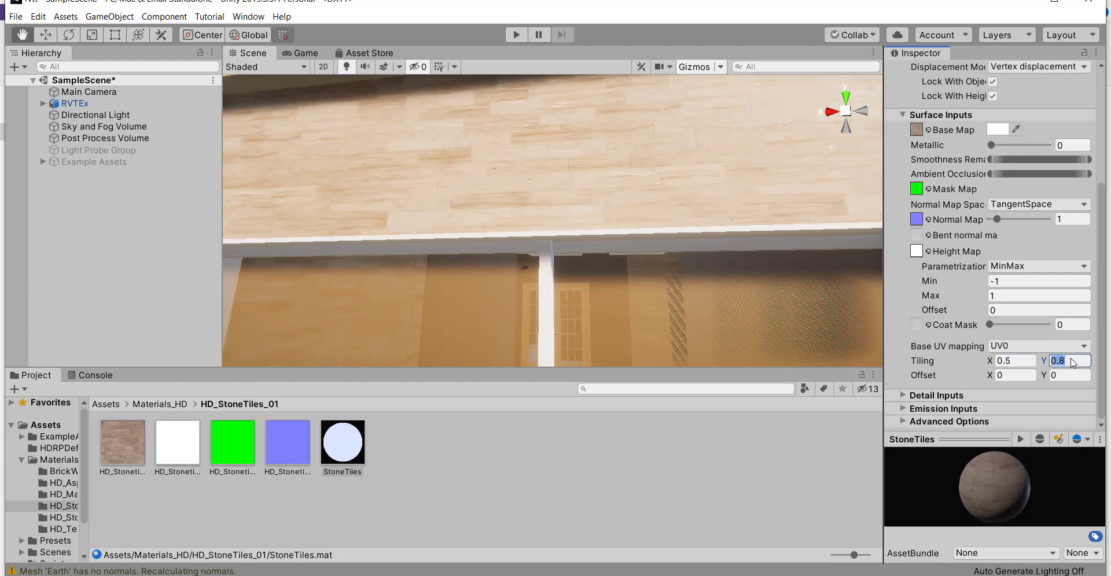
pyautogui.press('BackSpace')
pyautogui.write('0.5')
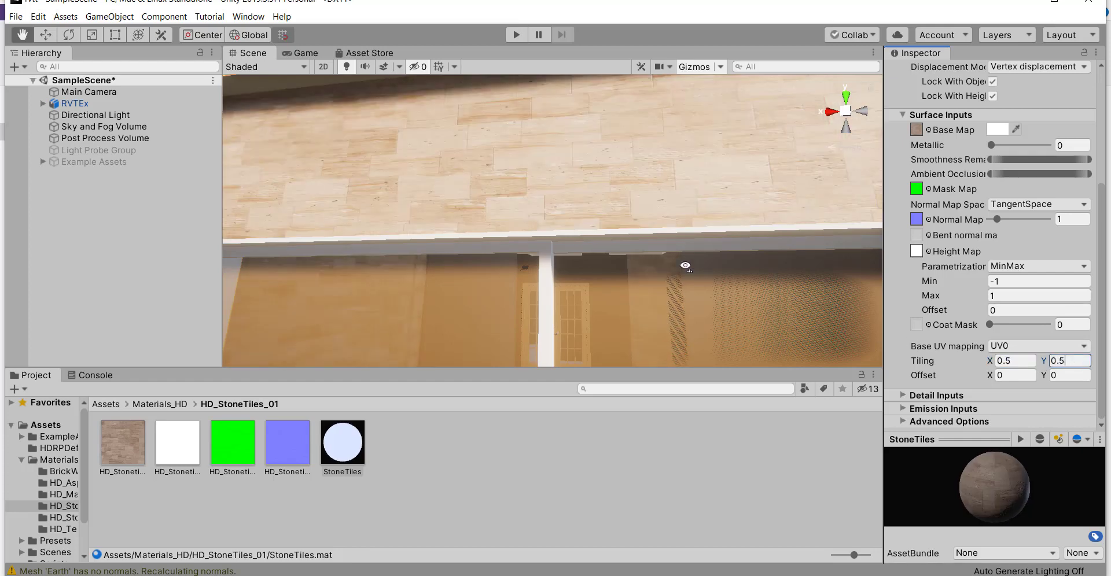
# - Apply the StoneTile material from the HD_StoneTiles_02 folder to the yellow walls of the interior room
pyautogui.moveTo(685, 265); pyautogui.dragTo(347, 368, button='right')
pyautogui.press('s')
pyautogui.click(107, 405)
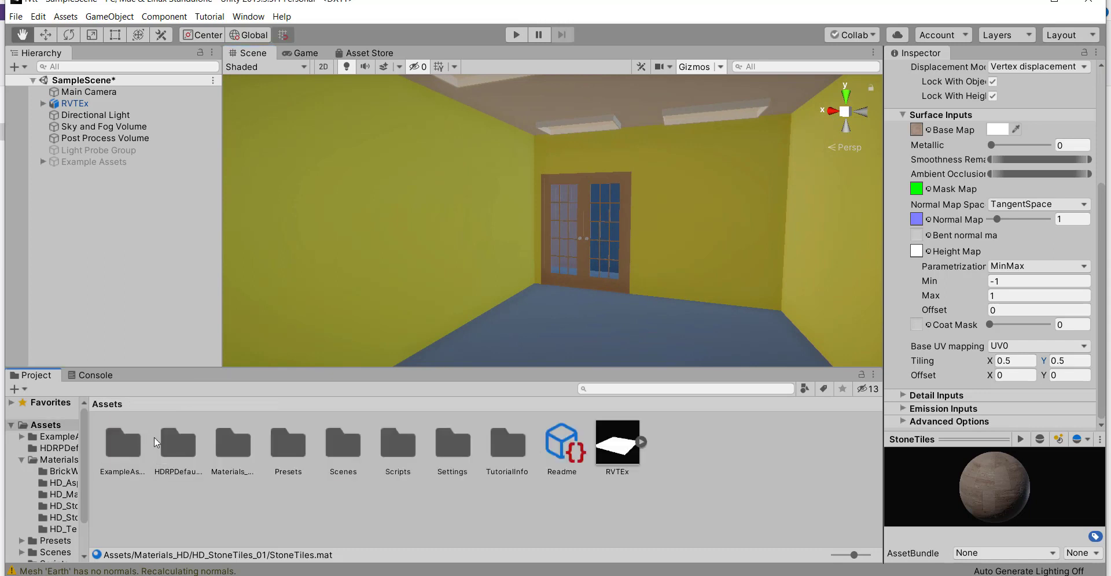
pyautogui.doubleClick(232, 456)
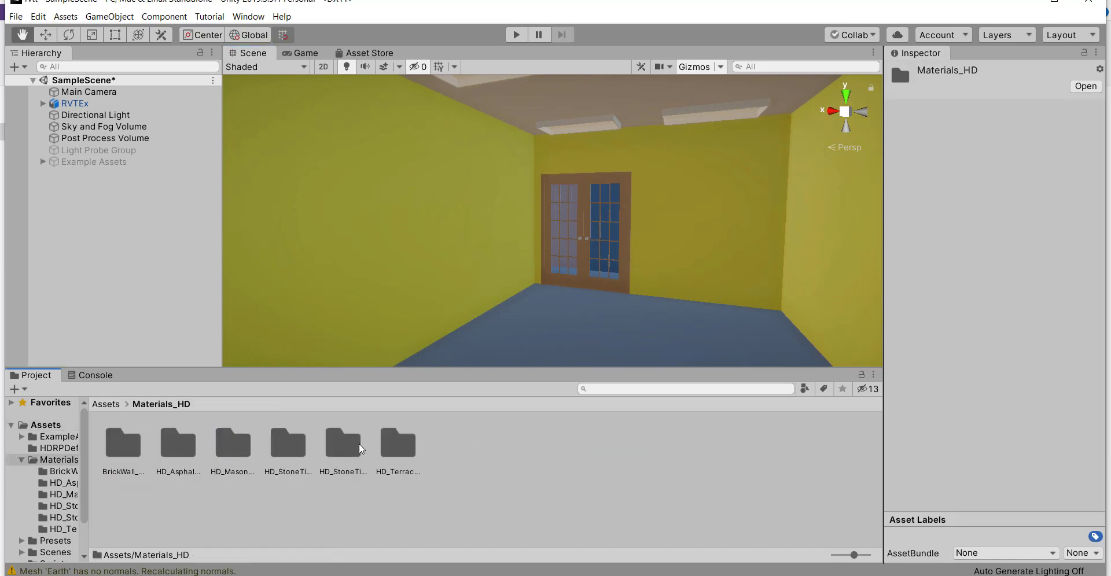
pyautogui.doubleClick(401, 449)
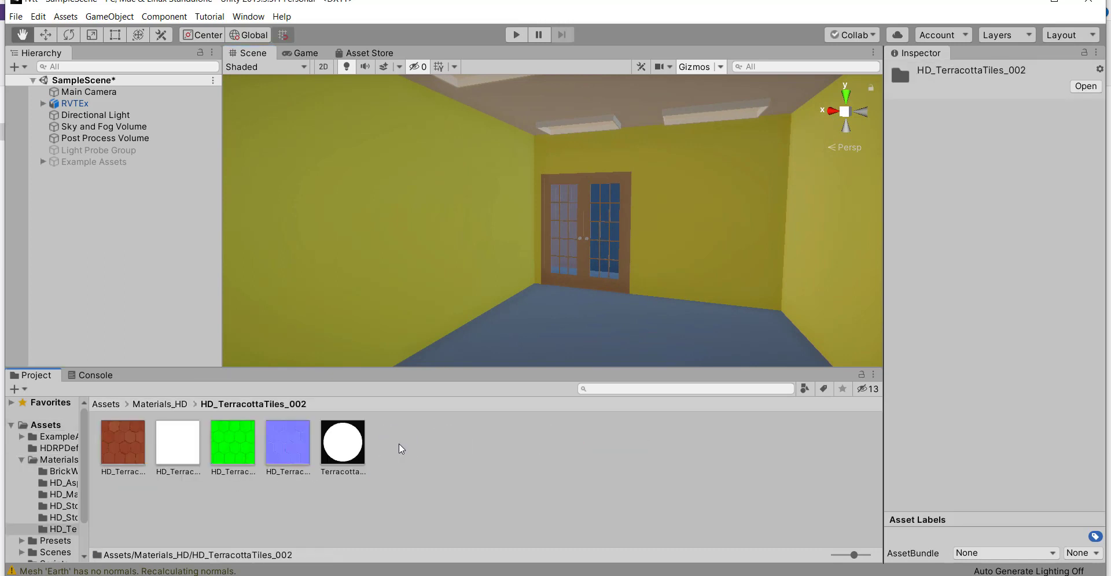
pyautogui.click(176, 406)
pyautogui.doubleClick(340, 444)
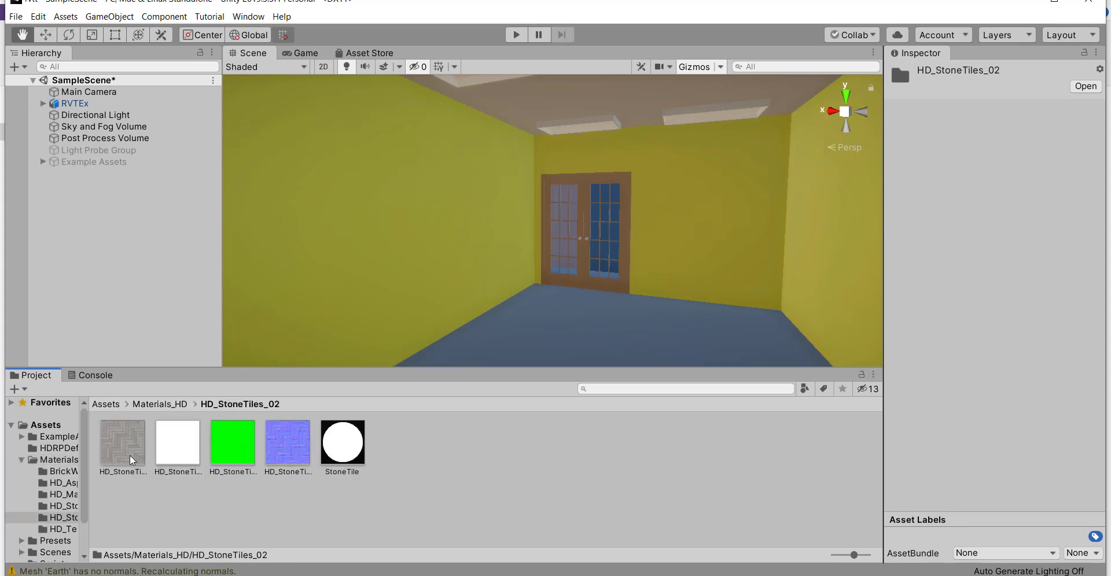
pyautogui.moveTo(345, 450); pyautogui.dragTo(340, 288)
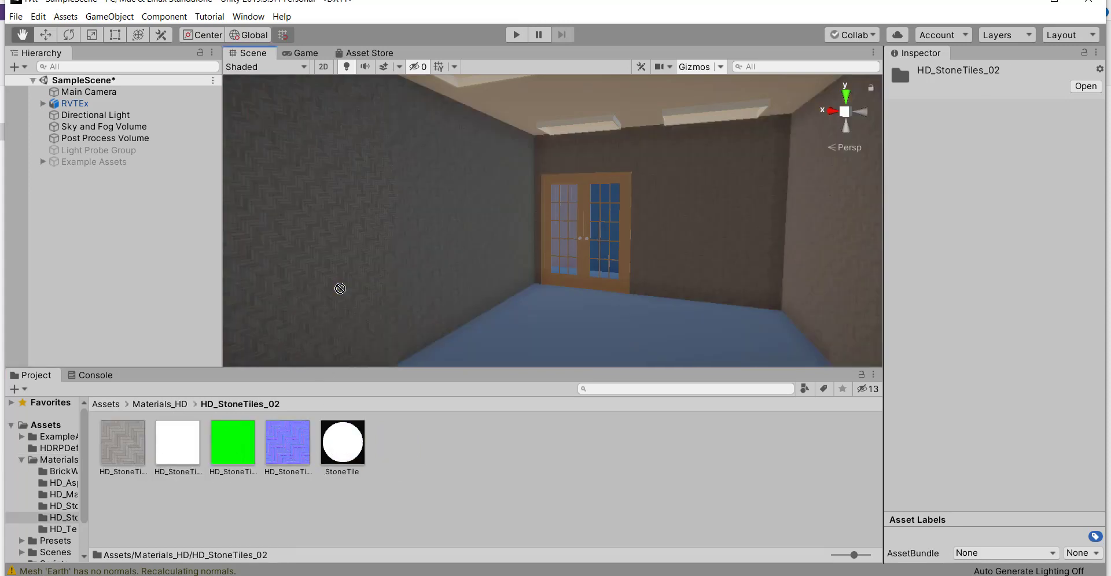
pyautogui.moveTo(458, 288); pyautogui.dragTo(541, 388, button='right')
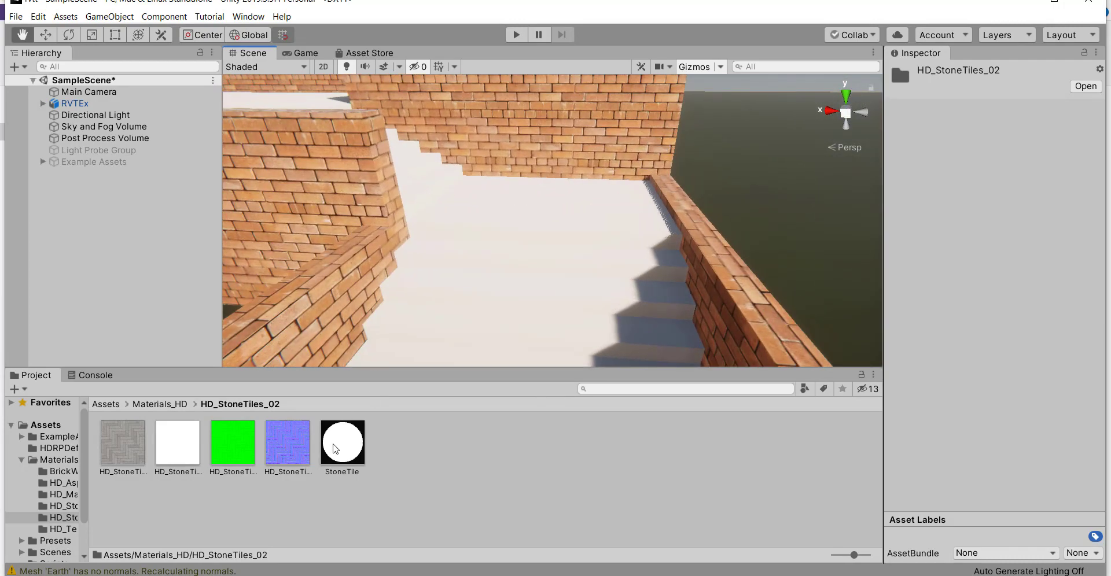
# - Apply the StoneTile material from the HD_StoneTiles_02 folder to the outdoor stairs and set its tiling to X 0.5 and Y 0.5
pyautogui.moveTo(343, 443); pyautogui.dragTo(485, 321)
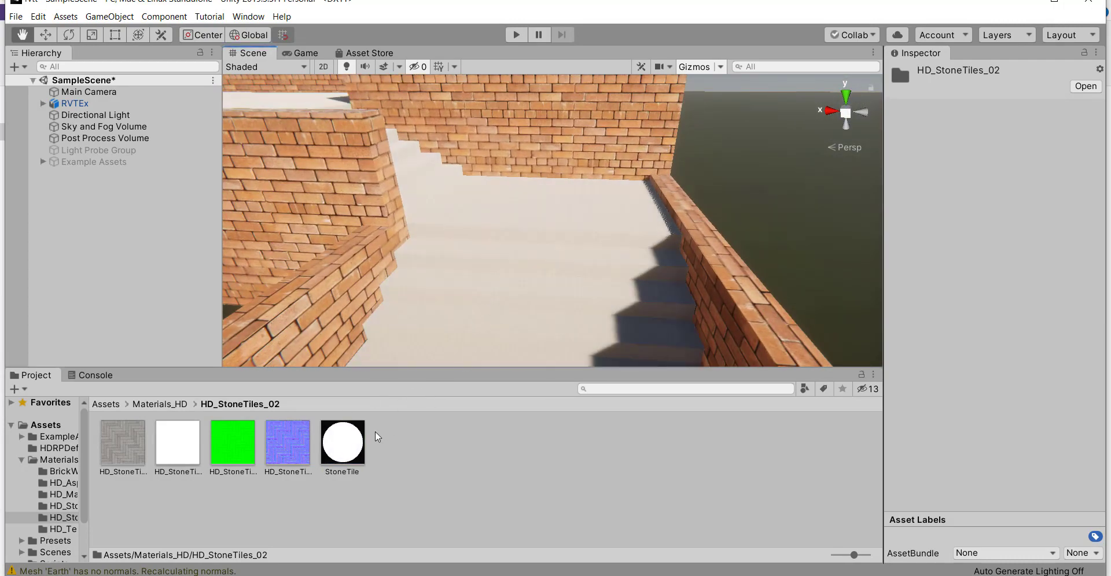
pyautogui.click(361, 448)
pyautogui.scroll(-5, 1059, 404)
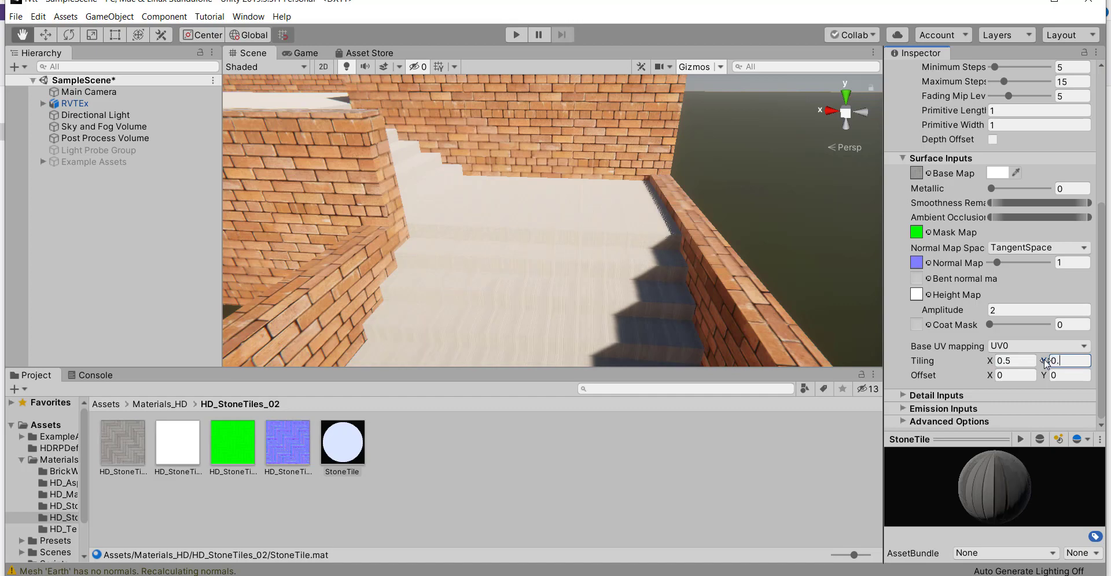
pyautogui.moveTo(662, 302); pyautogui.dragTo(582, 344, button='right')
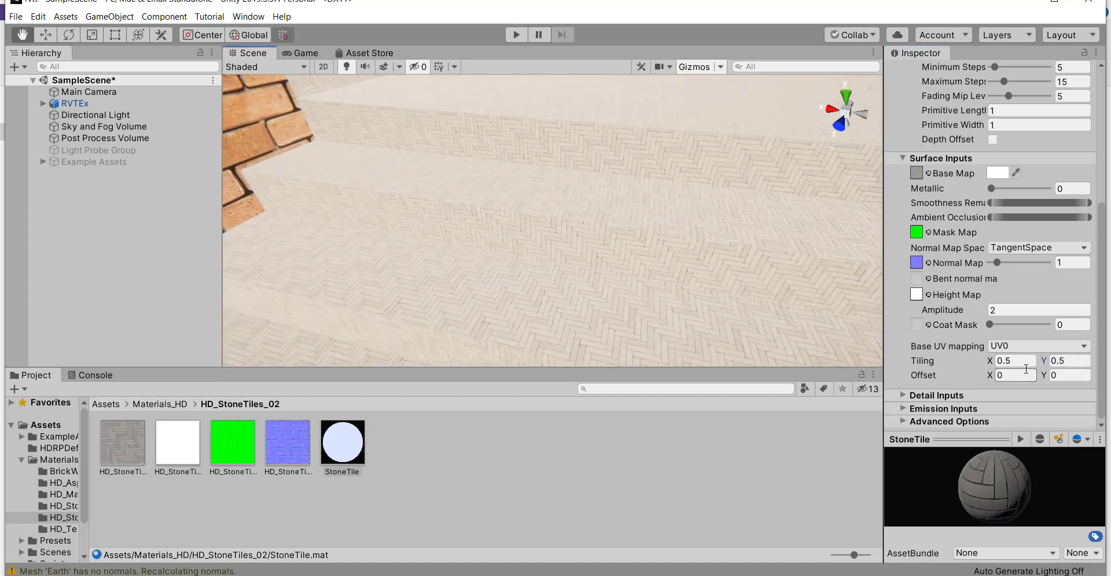
# - Set the StoneTile material's tiling to X 0.1 and Y 0.1 and its normal map strength to 2.8
pyautogui.press('BackSpace')
pyautogui.write('1')
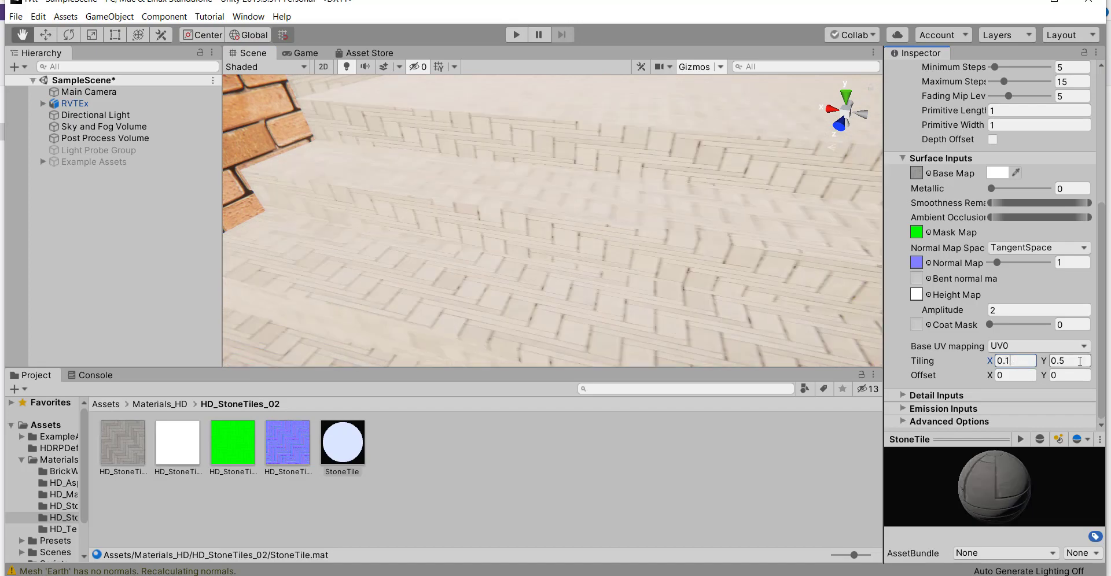
pyautogui.write('1')
pyautogui.moveTo(740, 288); pyautogui.dragTo(734, 310, button='right')
pyautogui.write('0.1')
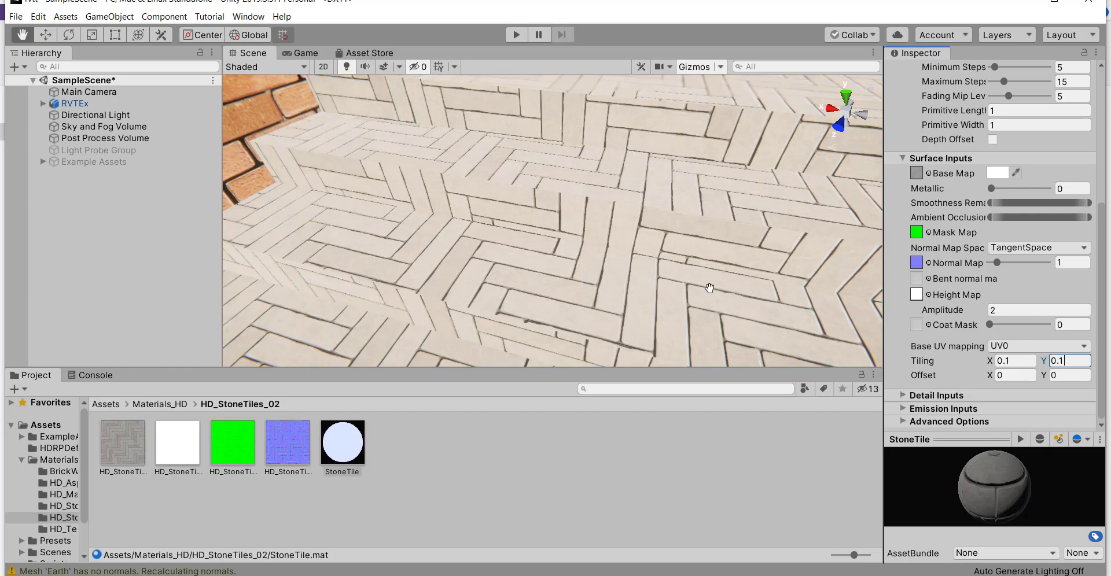
pyautogui.moveTo(709, 288); pyautogui.dragTo(695, 259, button='right')
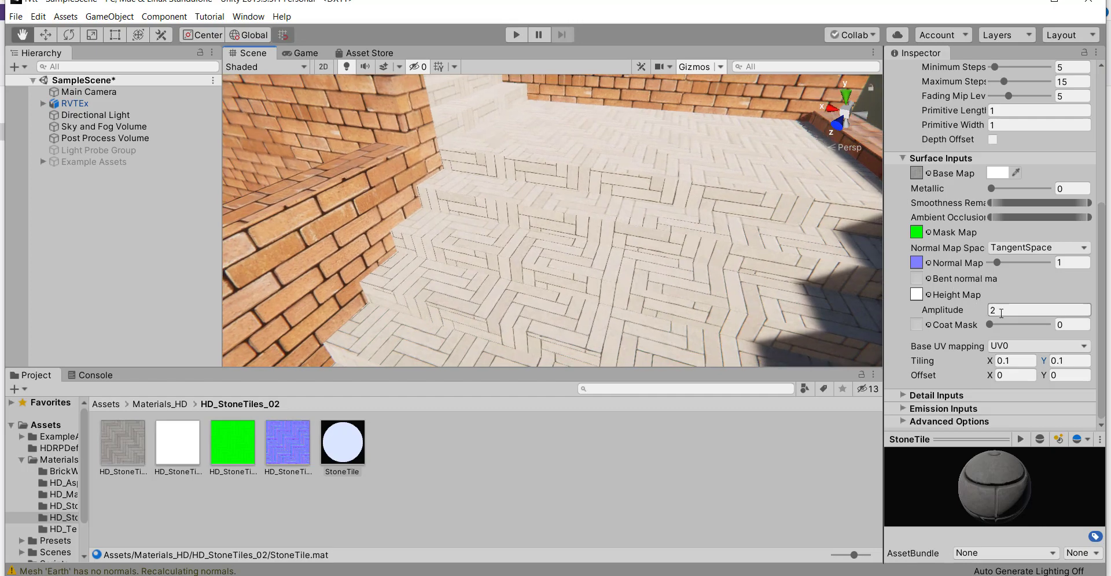
pyautogui.moveTo(995, 262); pyautogui.dragTo(1016, 263)
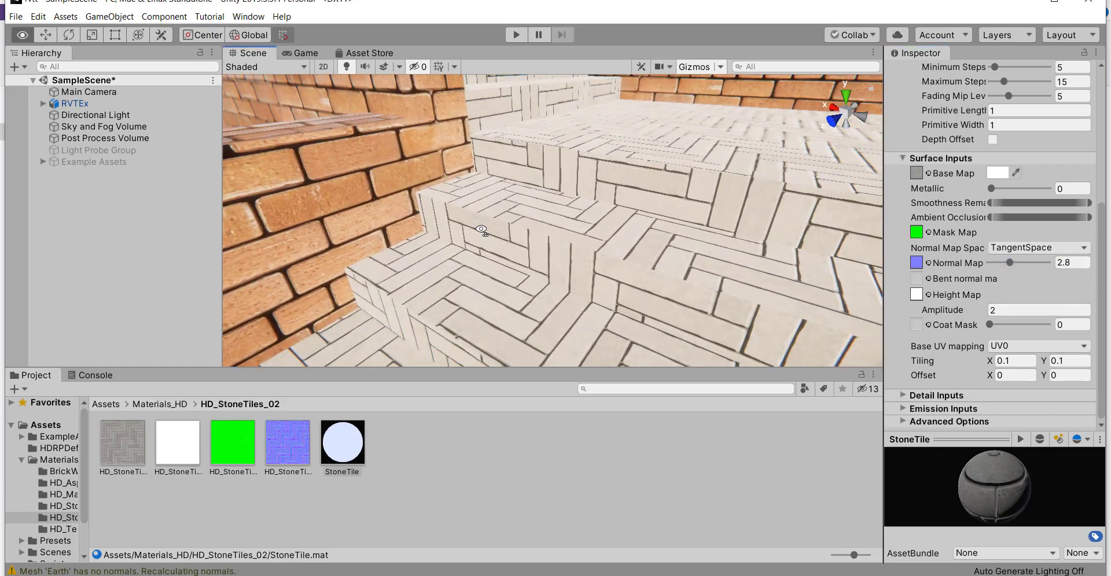
pyautogui.moveTo(480, 230); pyautogui.dragTo(539, 281, button='right')
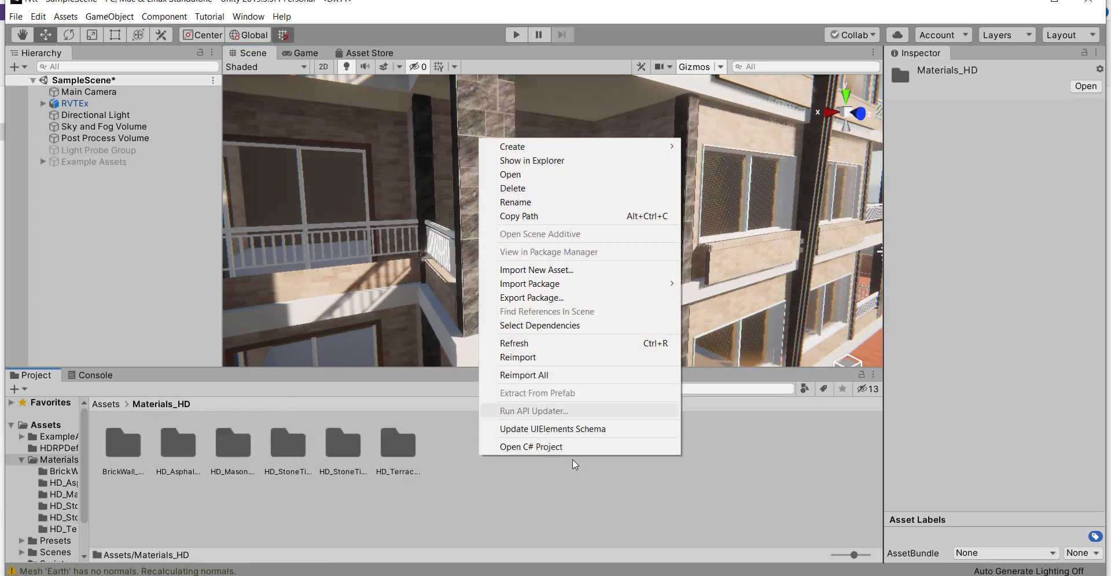
# - Create a new material named BlackMetal in the Materials_HD folder
pyautogui.moveTo(550, 146)
pyautogui.click(711, 243)
pyautogui.write('BlackMetal')
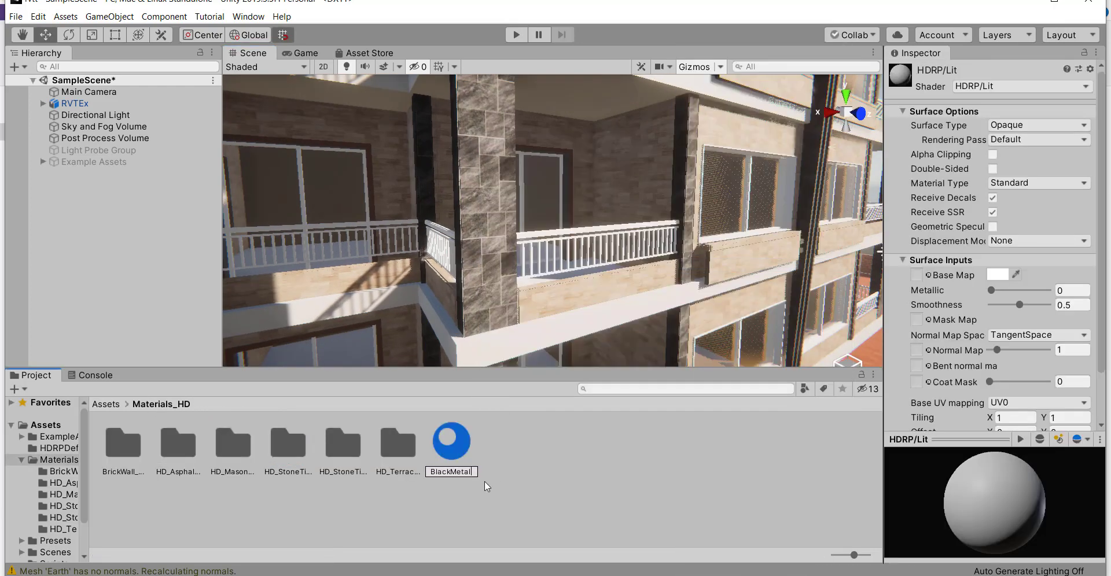
pyautogui.press('Return')
# - Give BlackMetal a black base colour with a raised metallic value and apply it to the balcony railing
pyautogui.click(993, 276)
pyautogui.click(56, 155)
pyautogui.click(165, 5)
pyautogui.moveTo(990, 289); pyautogui.dragTo(1034, 305)
pyautogui.moveTo(452, 443); pyautogui.dragTo(607, 254)
pyautogui.moveTo(607, 254); pyautogui.dragTo(635, 250, button='right')
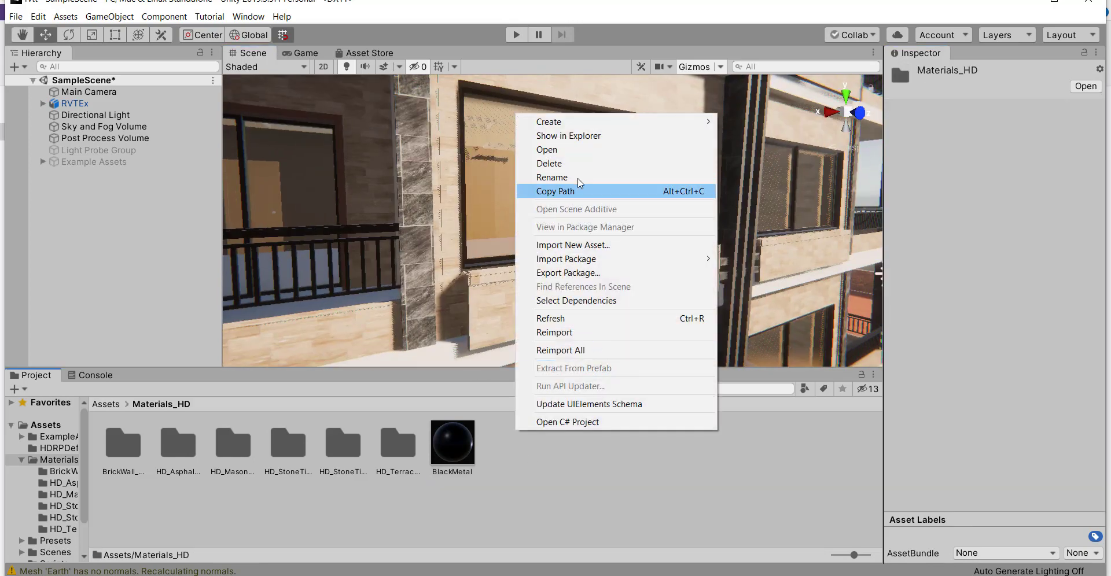
# - Create a new material named Glass in Materials_HD with a Transparent surface type and apply it to the window panes
pyautogui.moveTo(548, 122)
pyautogui.click(769, 263)
pyautogui.write('Glass')
pyautogui.press('Return')
pyautogui.click(1013, 125)
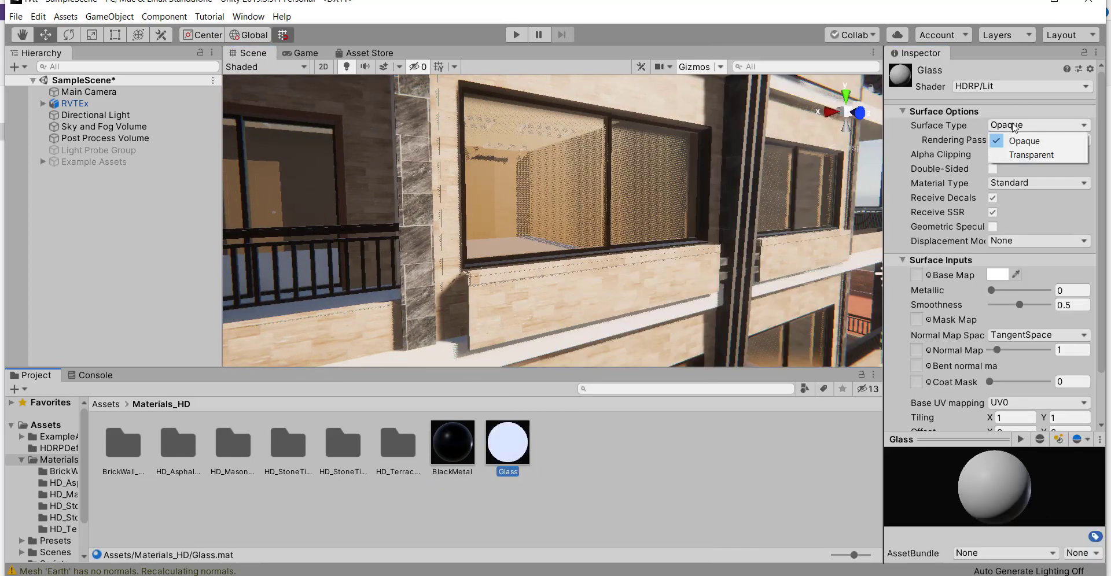
pyautogui.click(1030, 155)
pyautogui.scroll(-5, 1010, 250)
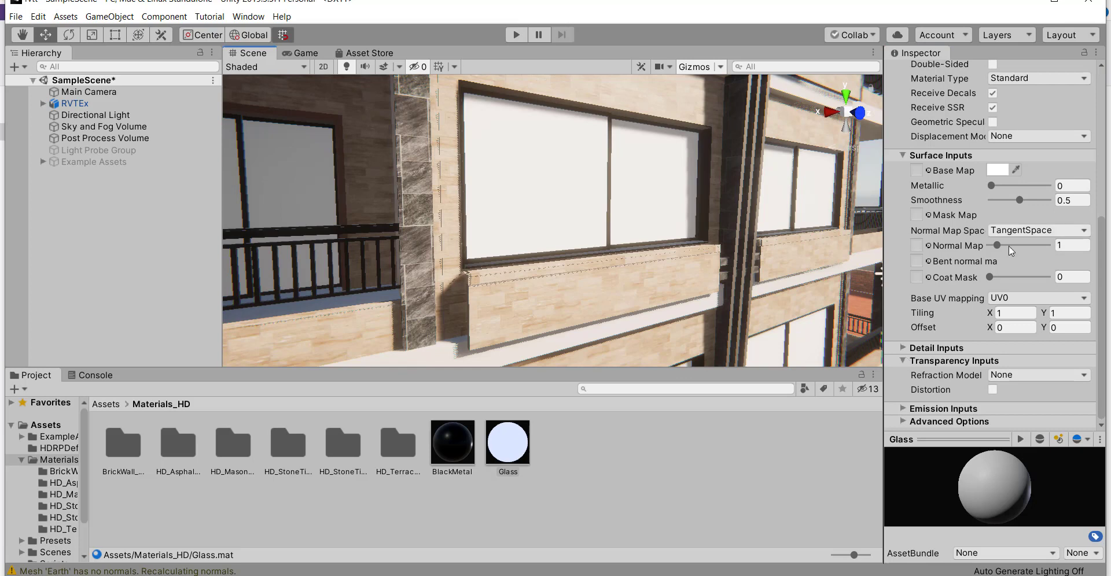
# - Try the Iridescence material type on the Glass material
pyautogui.scroll(5, 963, 278)
pyautogui.click(1027, 138)
pyautogui.click(1030, 340)
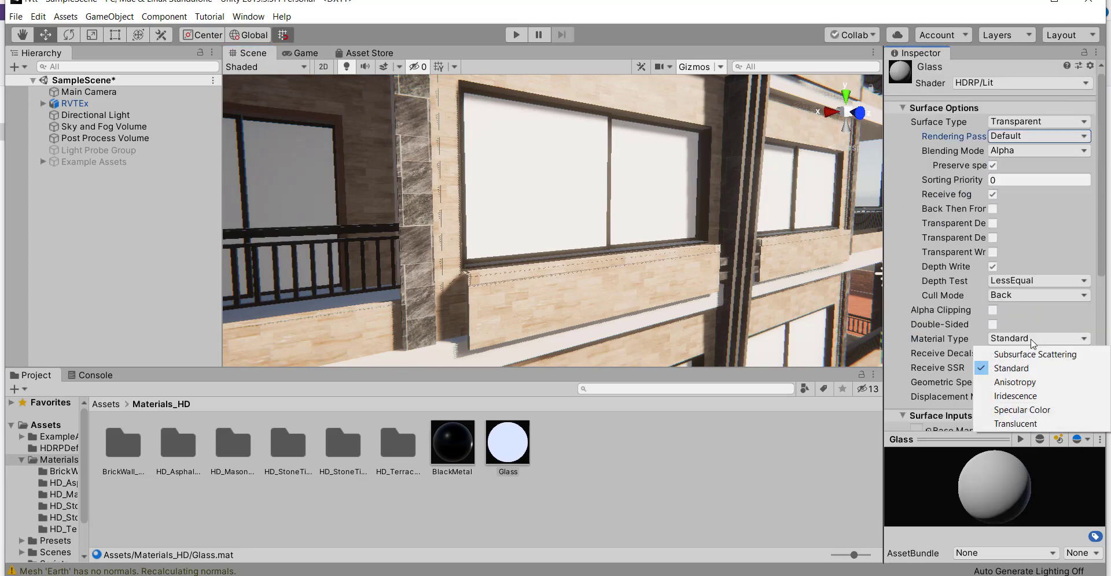
pyautogui.click(1031, 395)
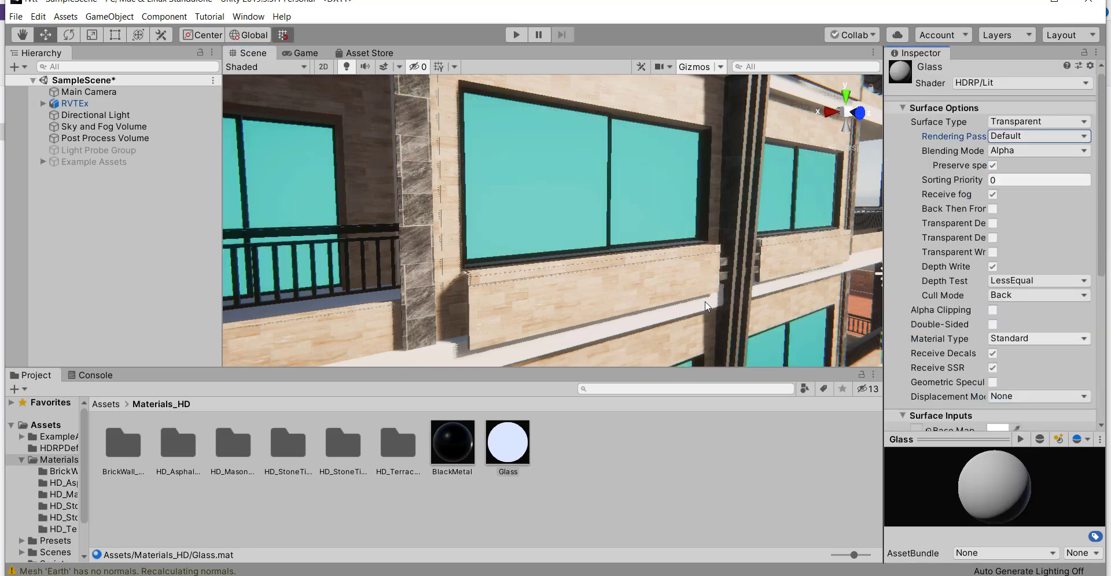
# - Set the Glass material's base colour to a dark grey with an alpha of 4
pyautogui.scroll(-6, 983, 269)
pyautogui.click(1000, 170)
pyautogui.click(68, 292)
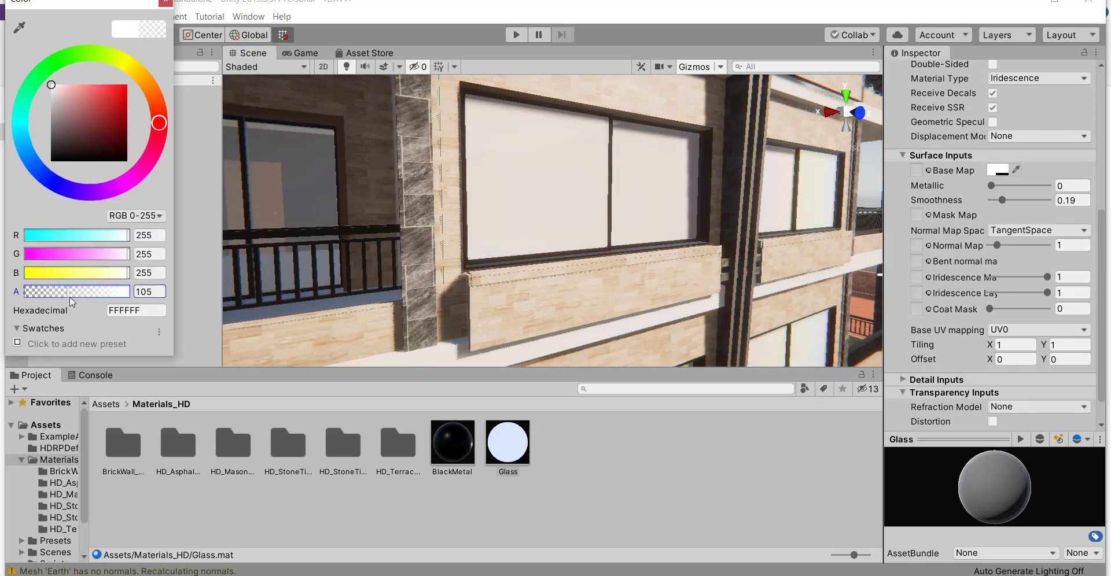
pyautogui.moveTo(71, 298); pyautogui.dragTo(27, 296)
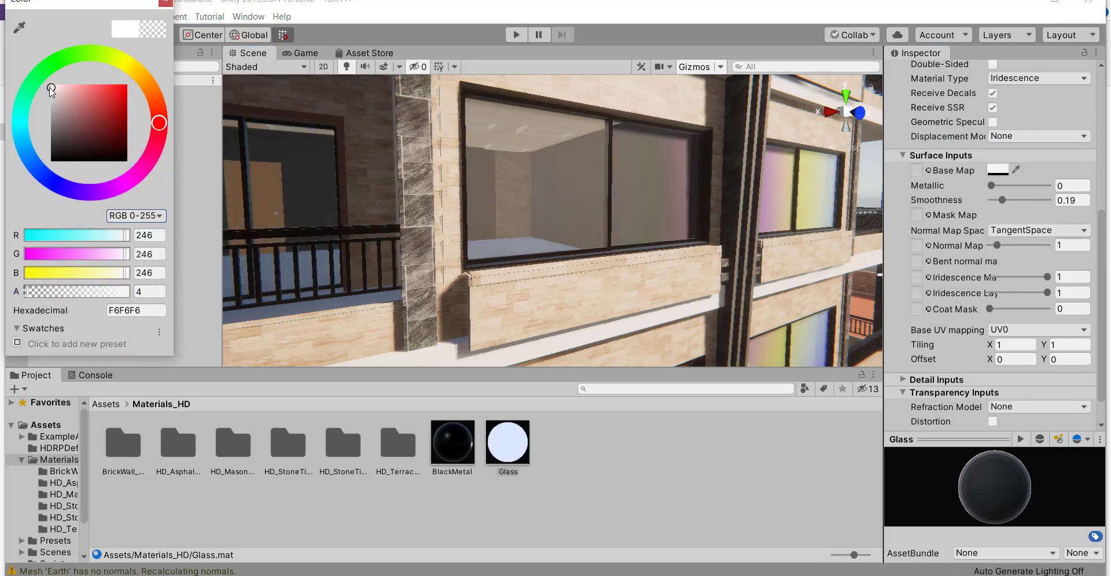
pyautogui.click(50, 143)
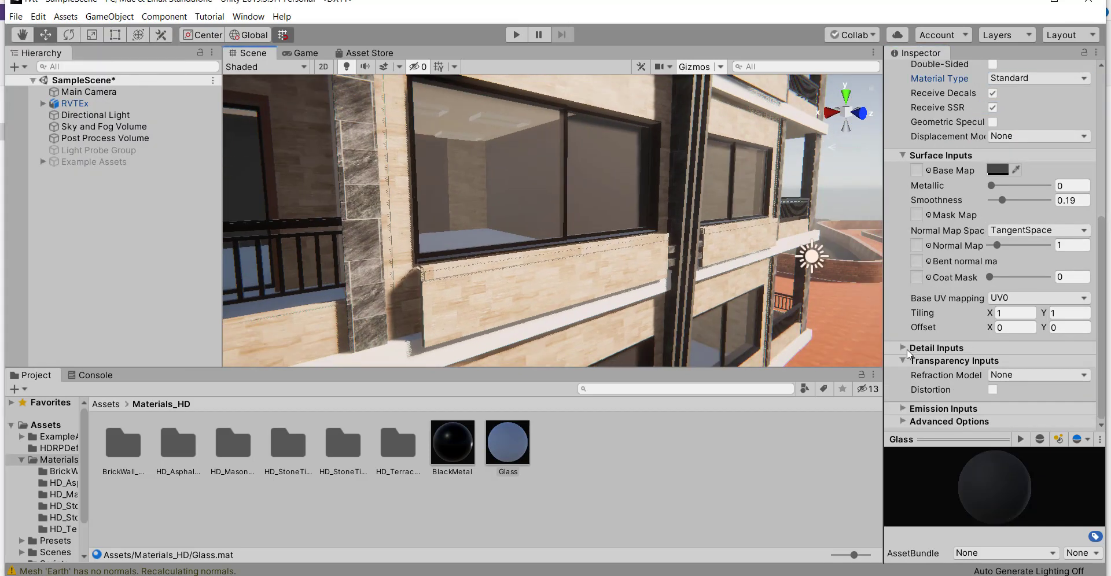
pyautogui.click(904, 408)
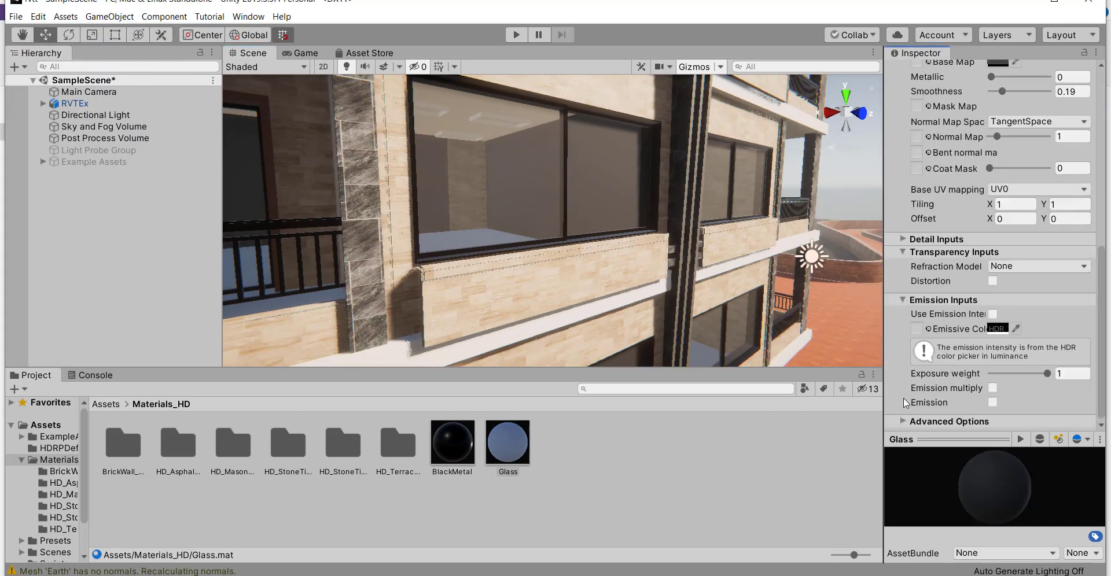
pyautogui.click(904, 405)
pyautogui.scroll(-3, 908, 397)
pyautogui.scroll(10, 995, 269)
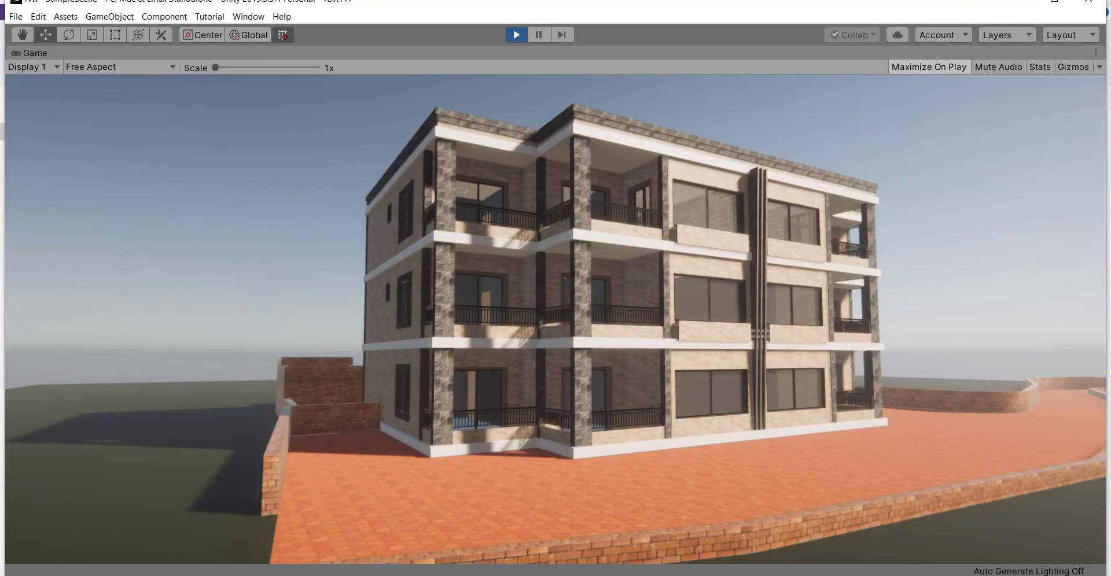
# - Move towards the building's front facade in Play mode to examine the glass, railings and stone columns
pyautogui.press('w')
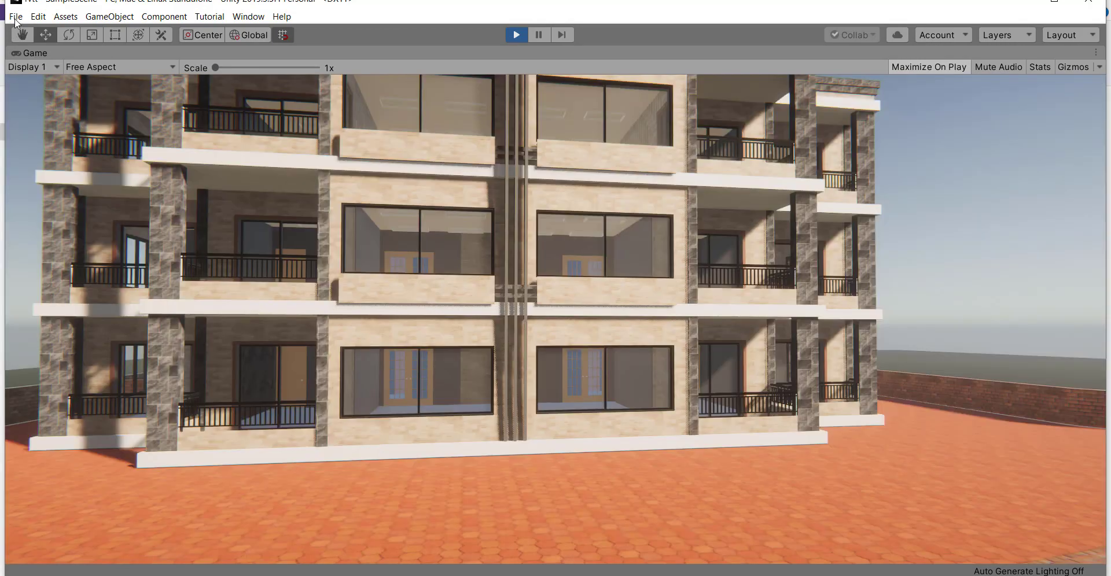
pyautogui.click(16, 17)
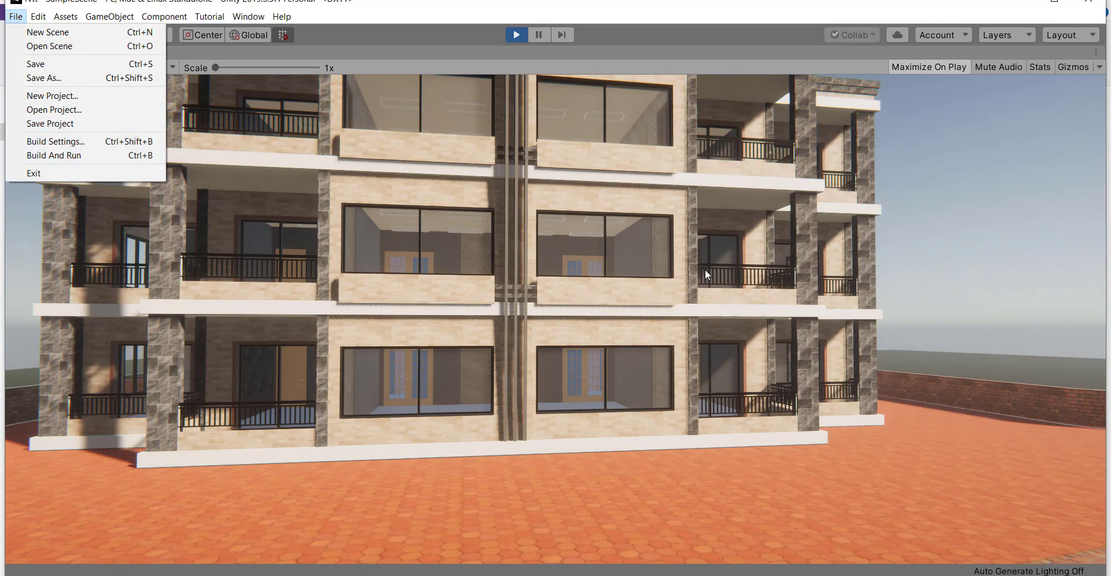
pyautogui.click(952, 280)
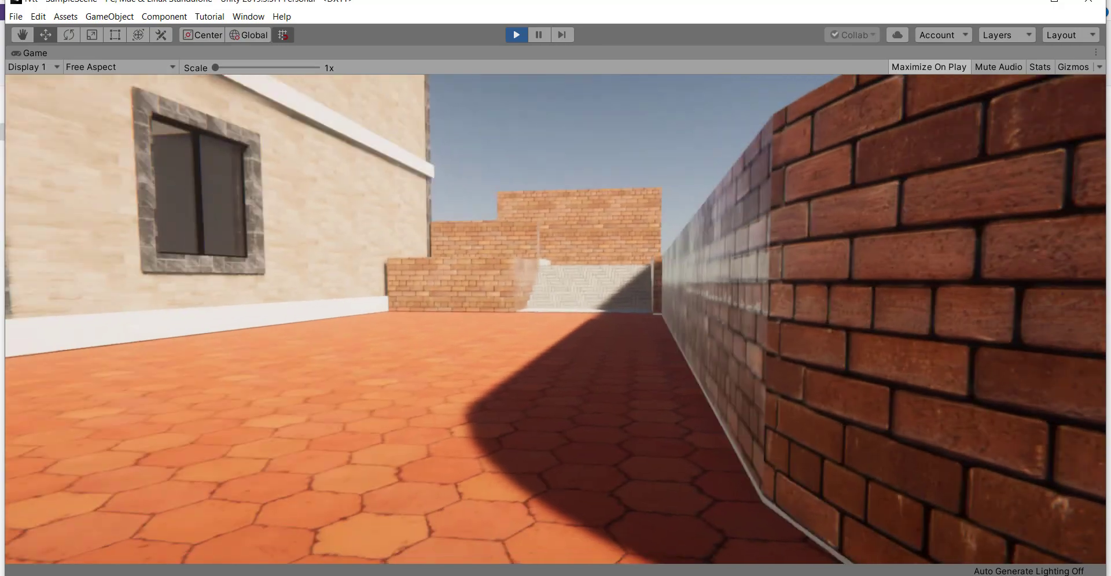
# - Travel up the outdoor stairs in Play mode to examine the stone tiles and the surrounding brick walls
pyautogui.press('w')
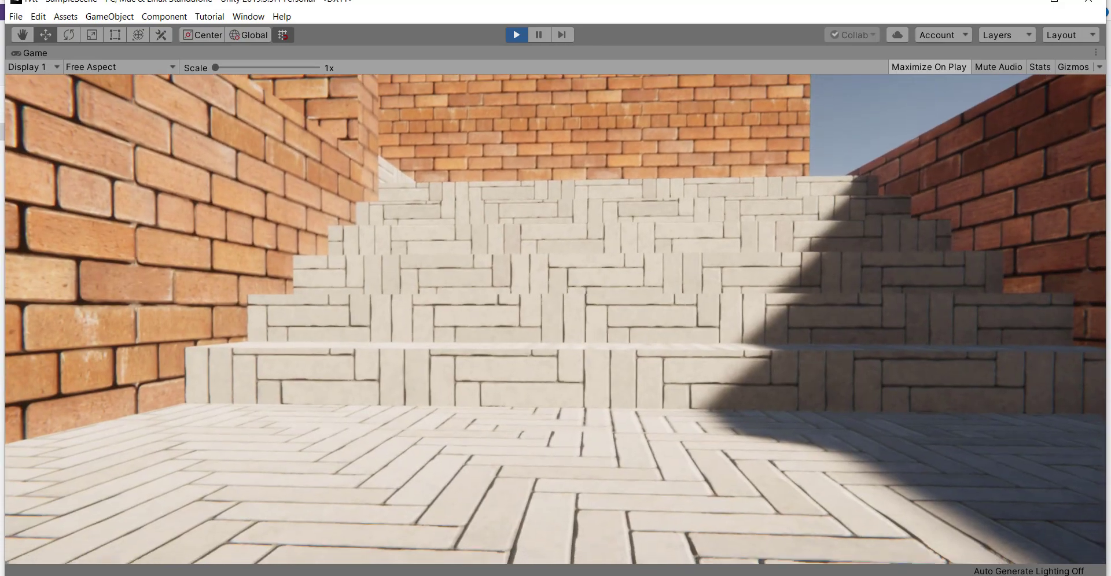
pyautogui.press('w')
pyautogui.press('space')
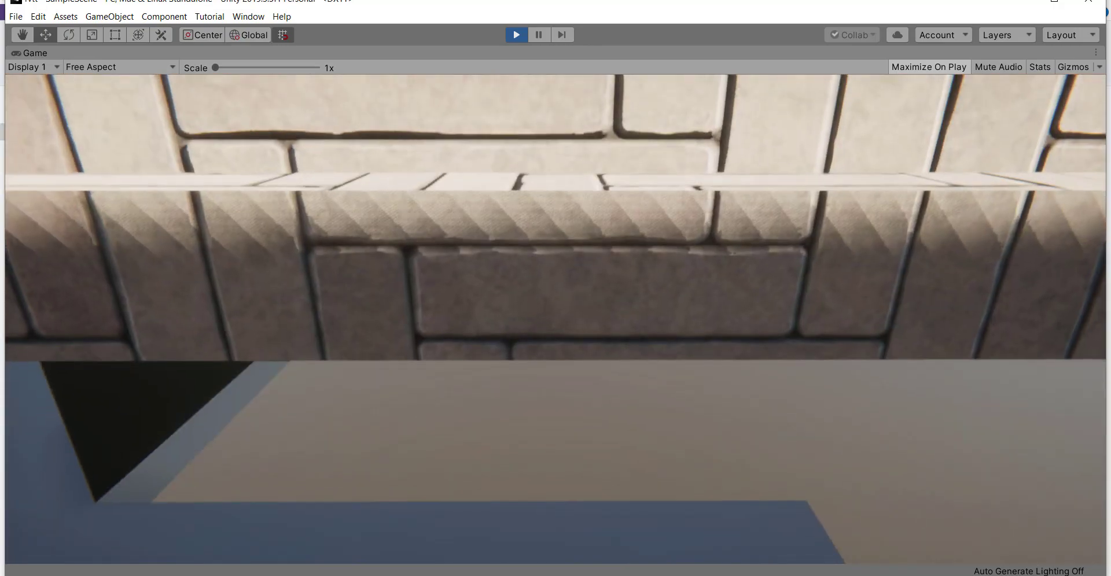
pyautogui.press('space')
pyautogui.press('w')
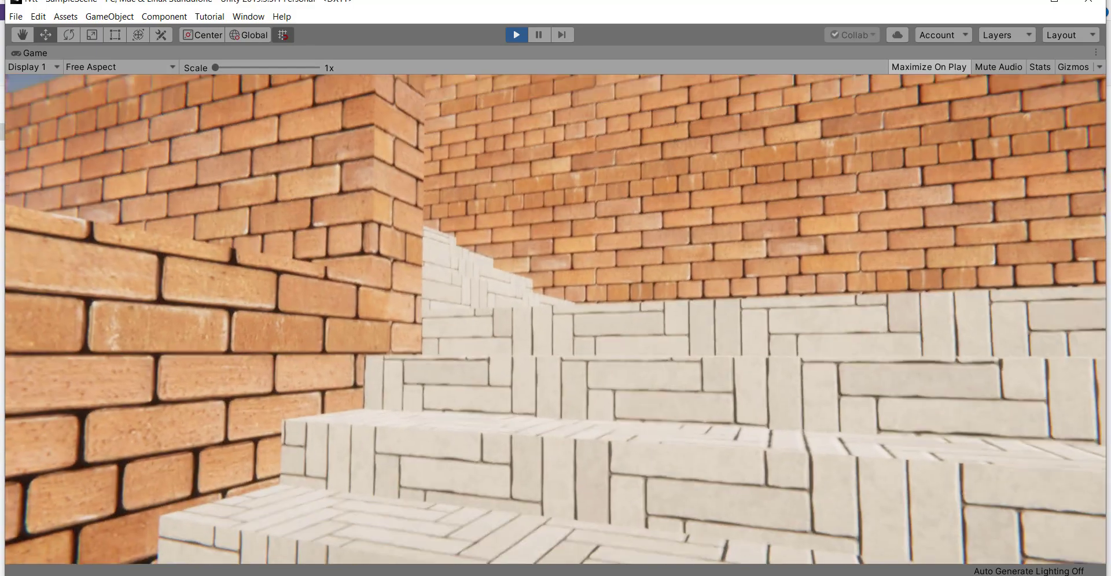
pyautogui.press('w')
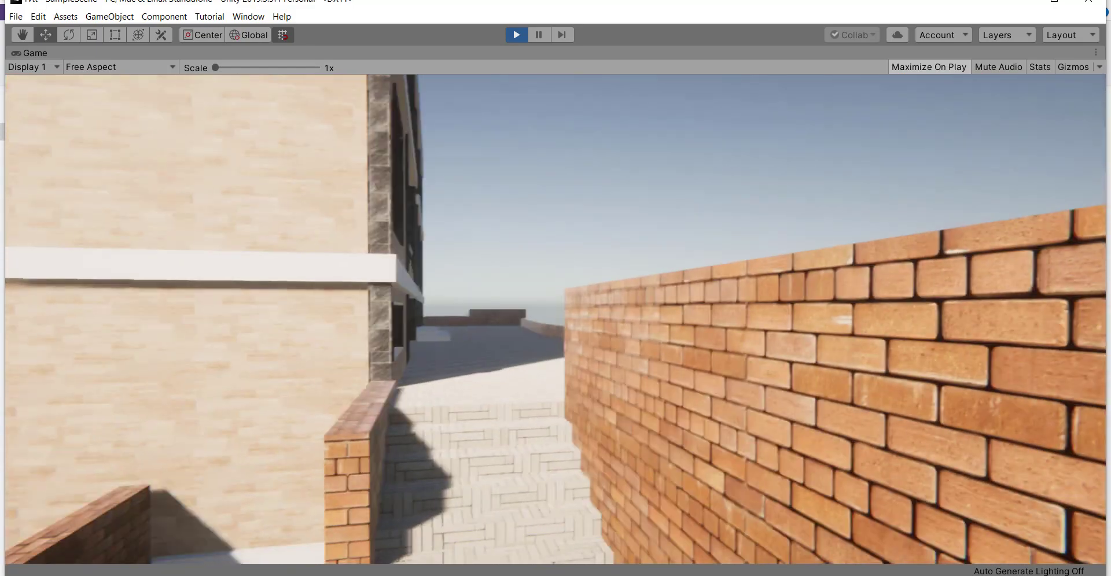
pyautogui.press('w')
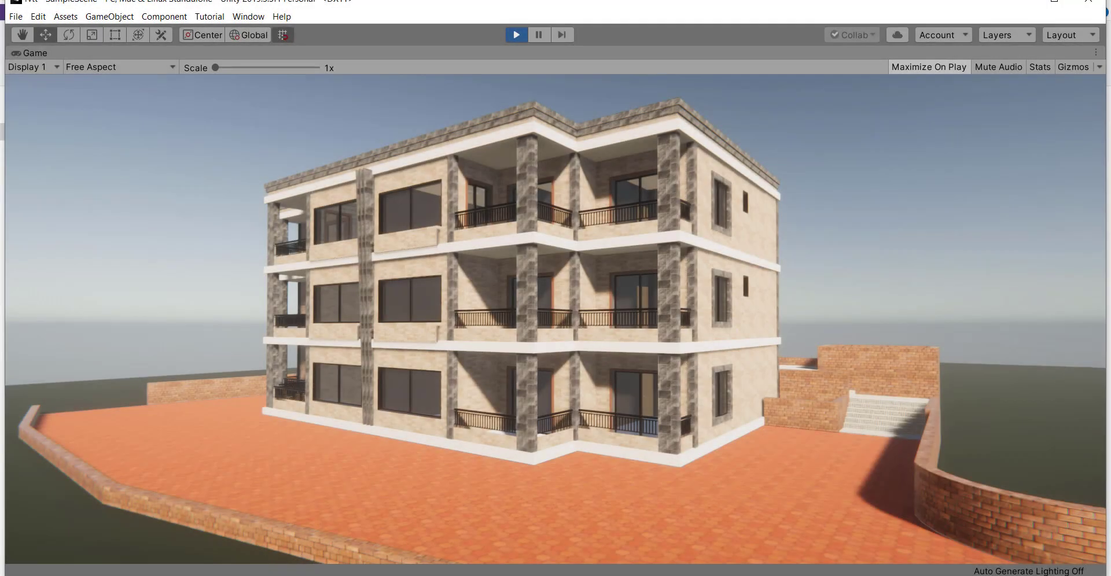
# - Move sideways past the building in Play mode to examine the whole front facade from different angles
pyautogui.press('a')
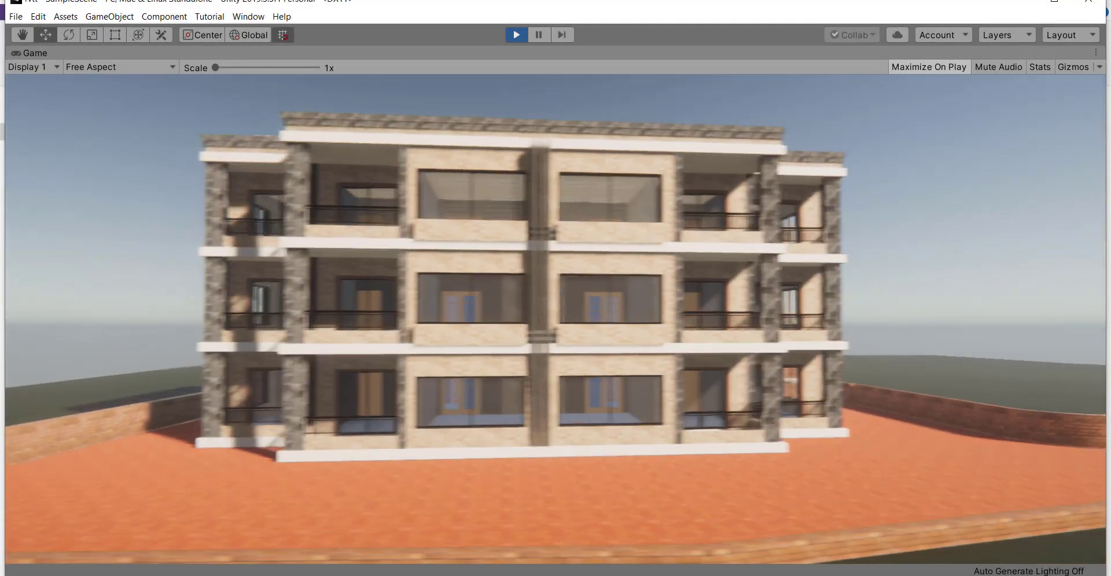
pyautogui.press('a')
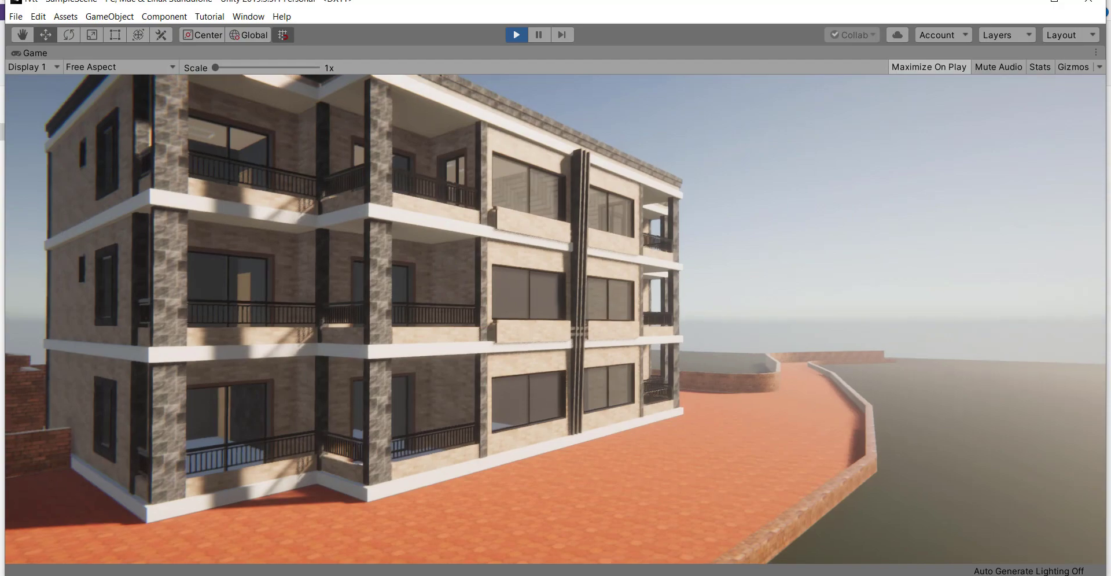
pyautogui.press('d')
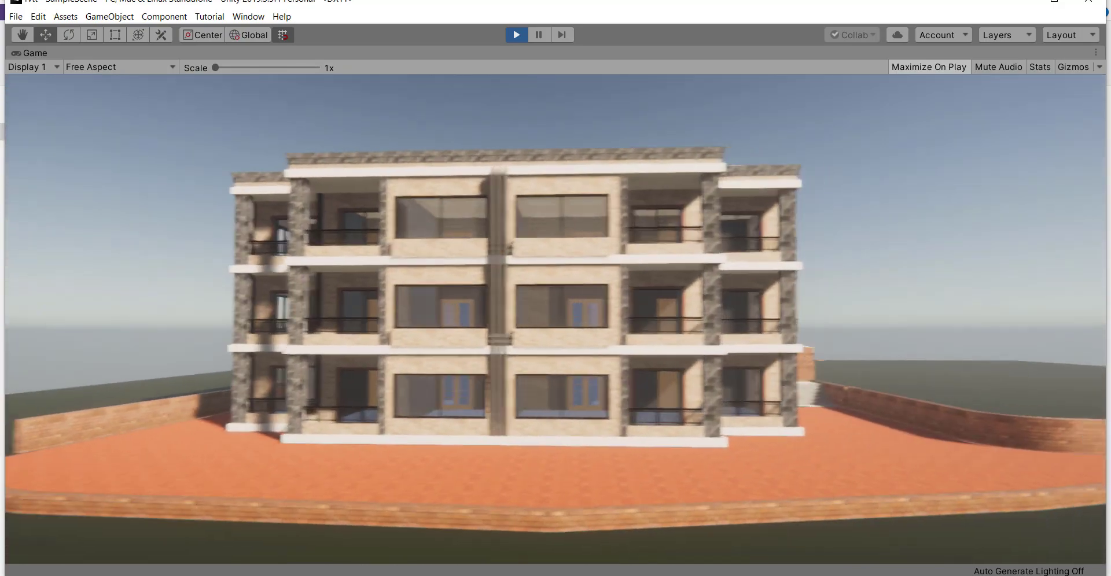